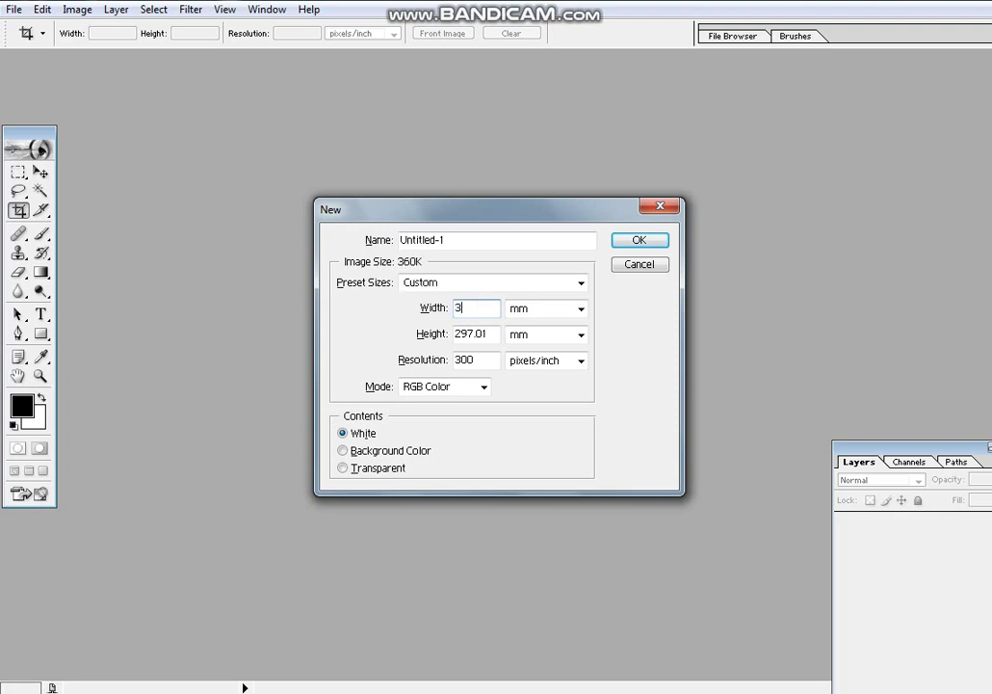
Create a new RGB Color document 3.6 inches wide and 2.2 inches high at 300 pixels/inch with white contents.
{"action": "key", "text": "Tab"}
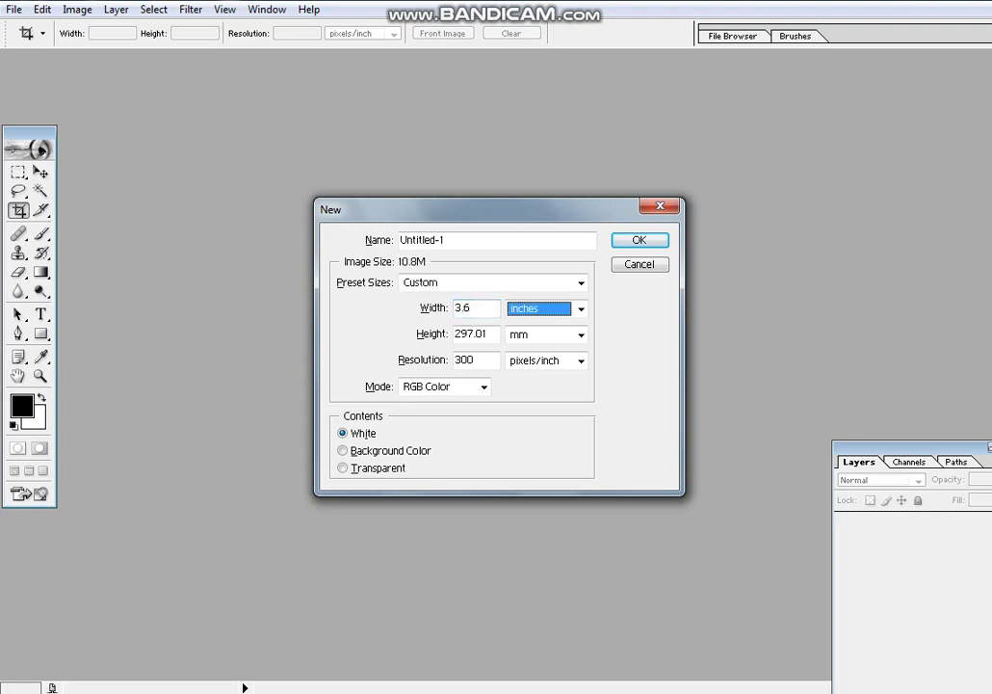
{"action": "key", "text": "Tab"}
{"action": "type", "text": "2.1"}
{"action": "key", "text": "BackSpace"}
{"action": "type", "text": "2"}
{"action": "key", "text": "Tab"}
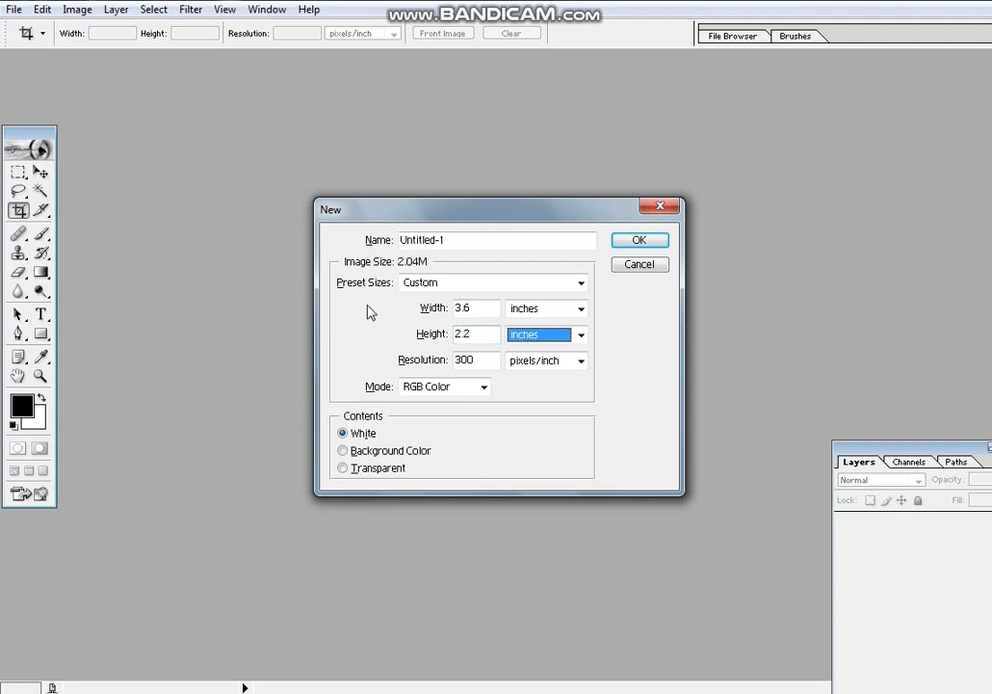
{"action": "key", "text": "Tab"}
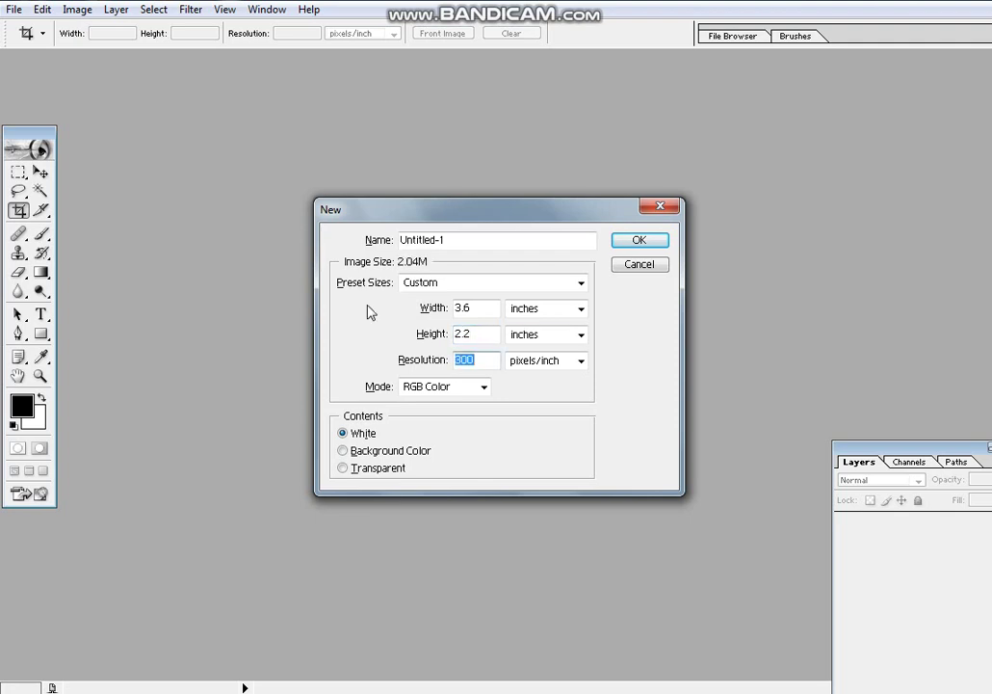
{"action": "left_click", "coordinate": [462, 389]}
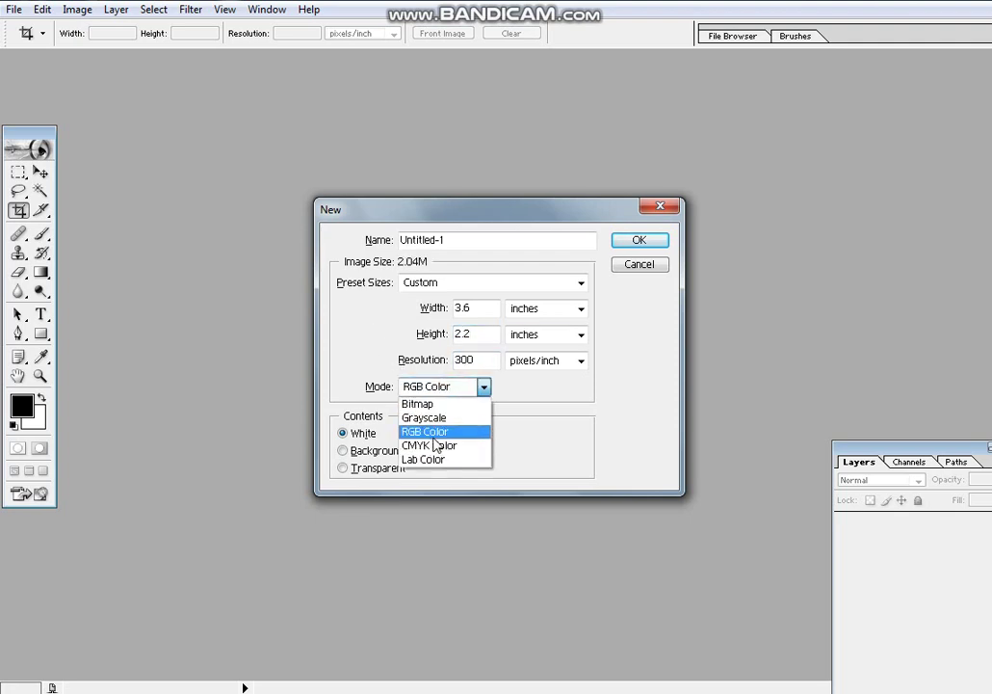
{"action": "left_click", "coordinate": [445, 387]}
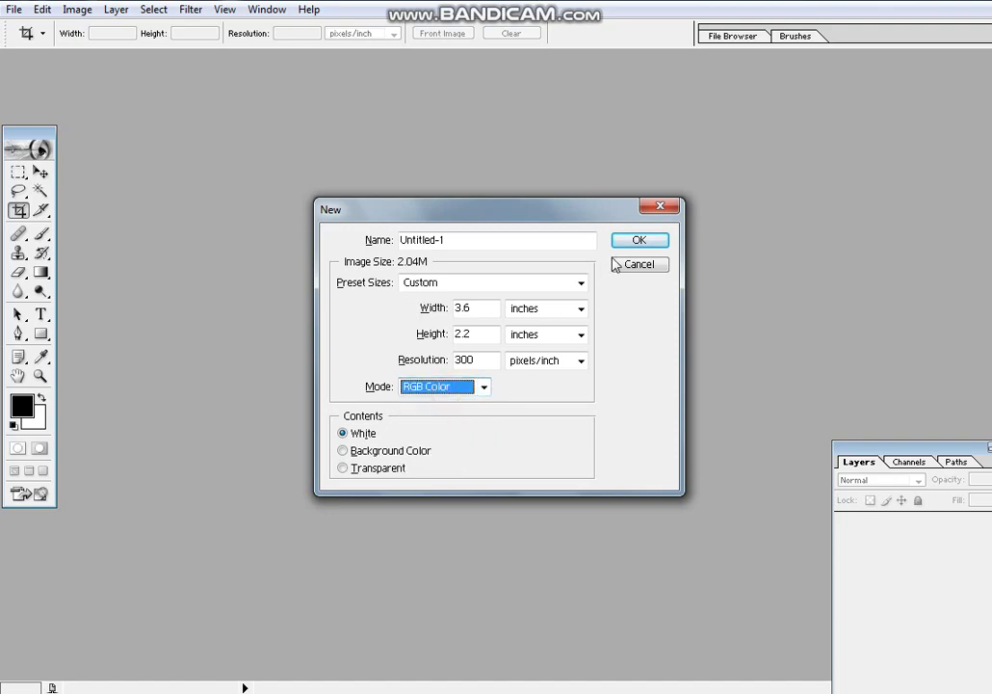
{"action": "left_click", "coordinate": [636, 241]}
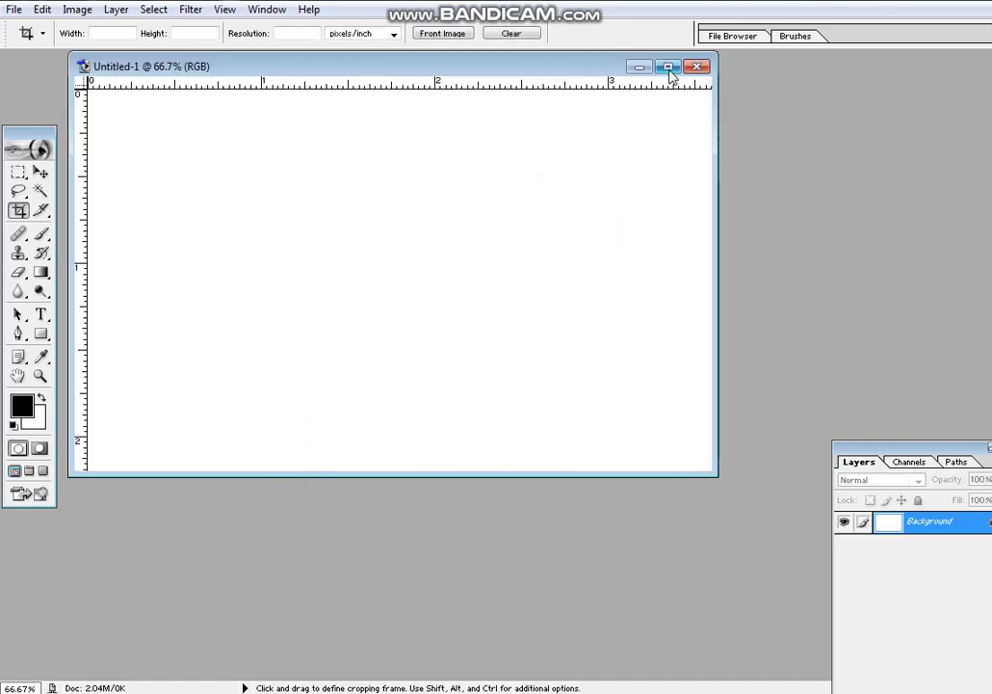
Maximize the document window and convert the locked Background into a regular layer.
{"action": "left_click", "coordinate": [665, 66]}
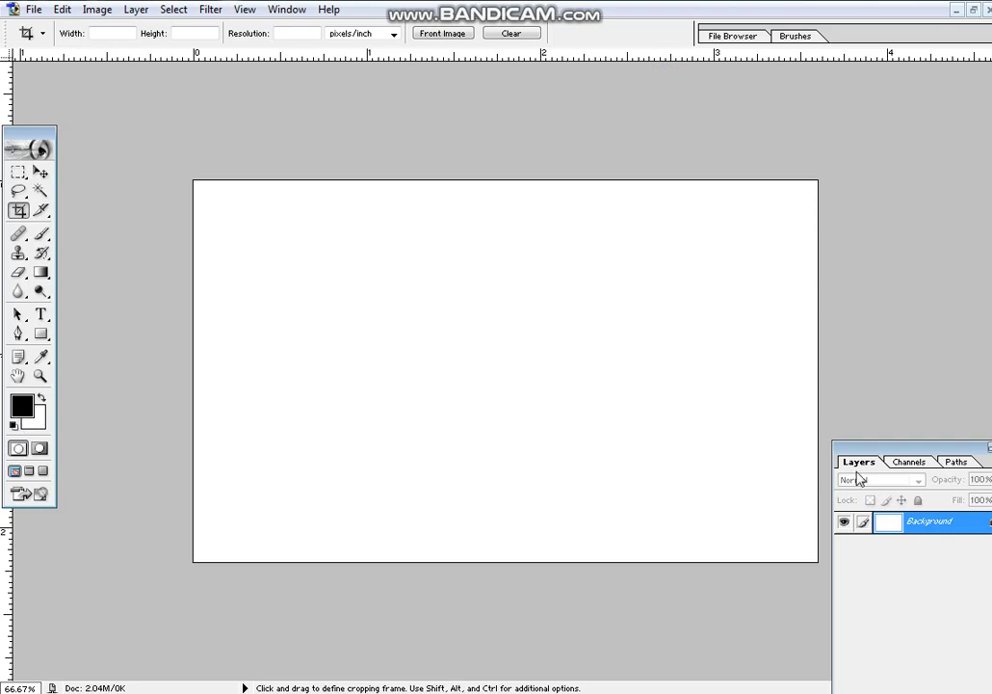
{"action": "left_click_drag", "start_coordinate": [870, 454], "coordinate": [867, 336]}
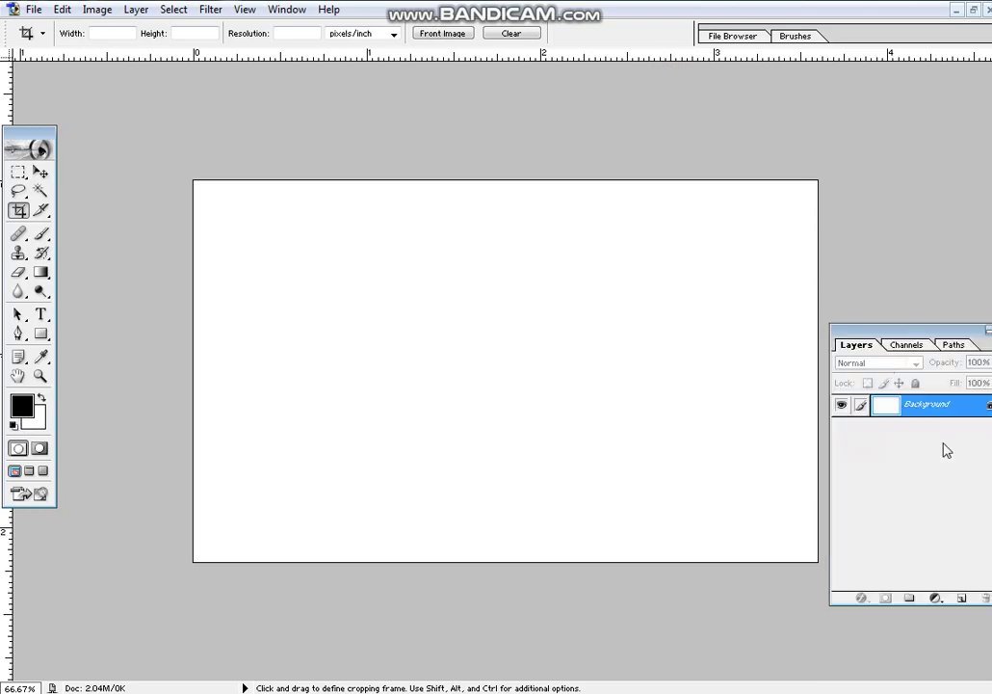
{"action": "double_click", "coordinate": [986, 409]}
{"action": "key", "text": "Return"}
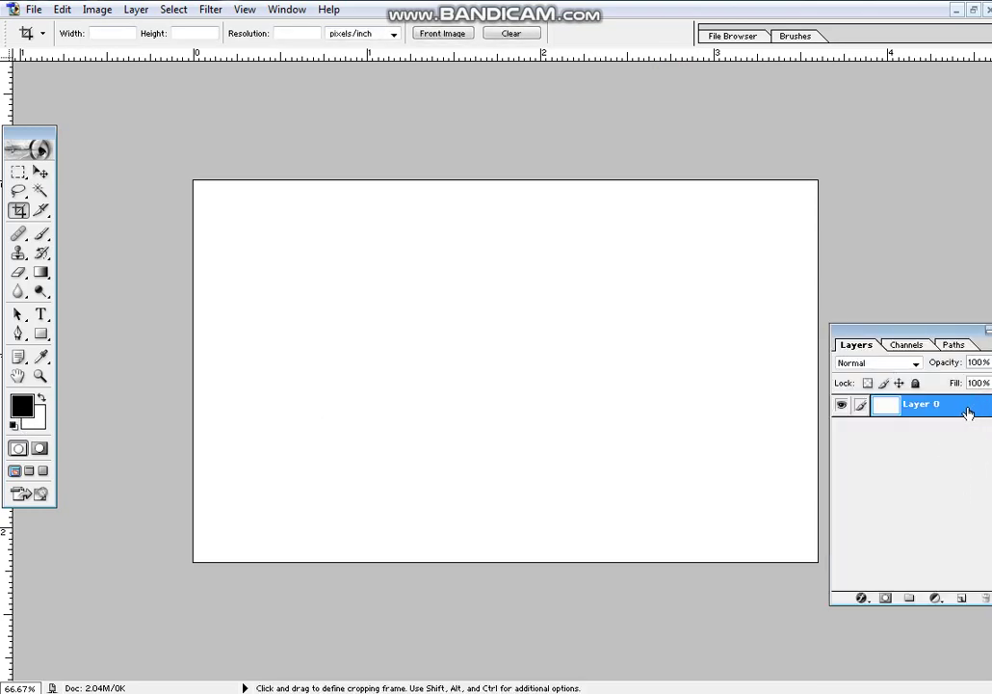
Apply a Color Overlay effect in black to the full-canvas layer.
{"action": "left_click", "coordinate": [862, 597]}
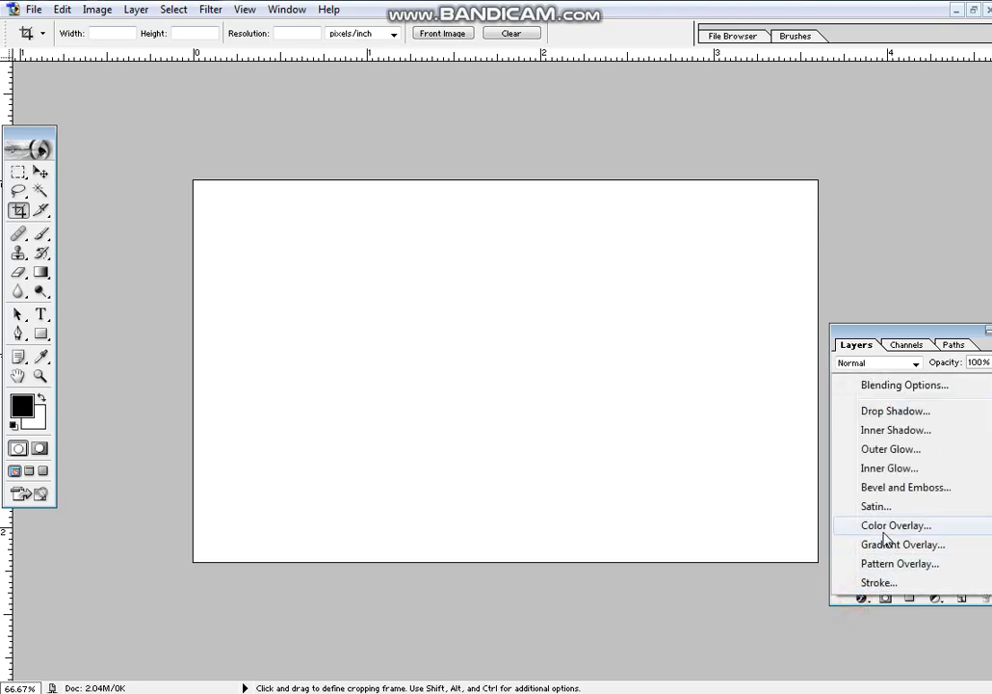
{"action": "left_click", "coordinate": [885, 526]}
{"action": "left_click", "coordinate": [824, 223]}
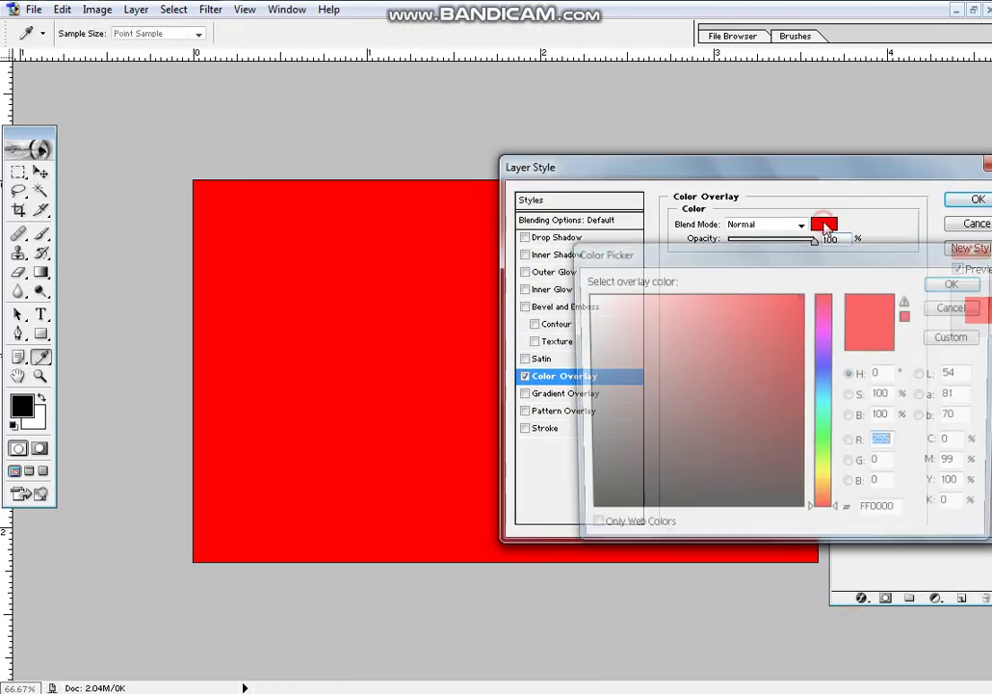
{"action": "left_click_drag", "start_coordinate": [718, 423], "coordinate": [826, 533]}
{"action": "left_click", "coordinate": [958, 282]}
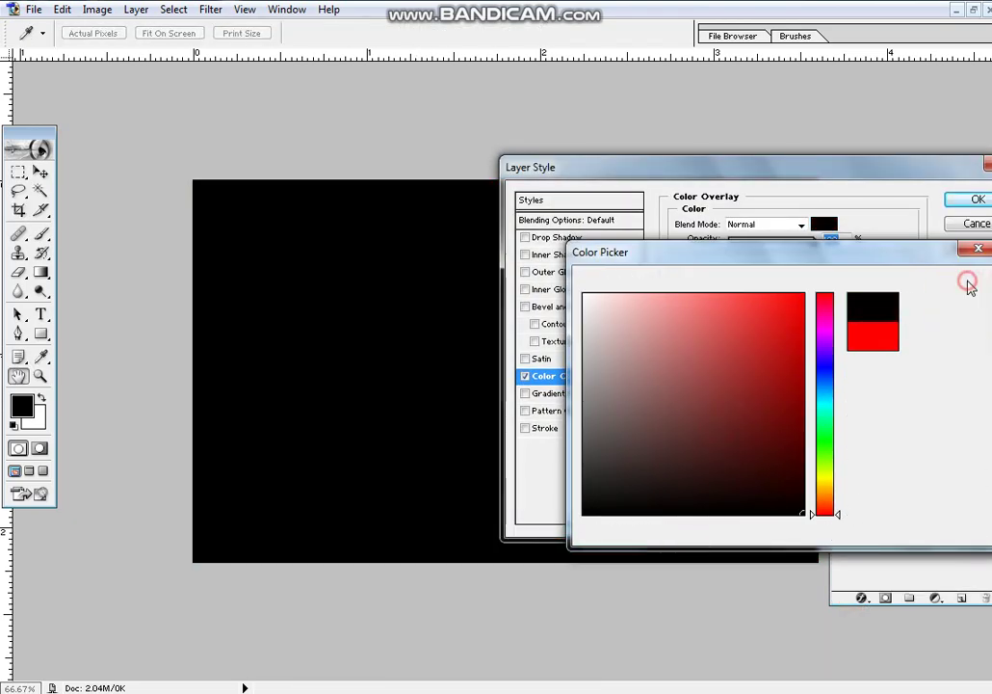
{"action": "left_click", "coordinate": [976, 198]}
{"action": "key", "text": "c"}
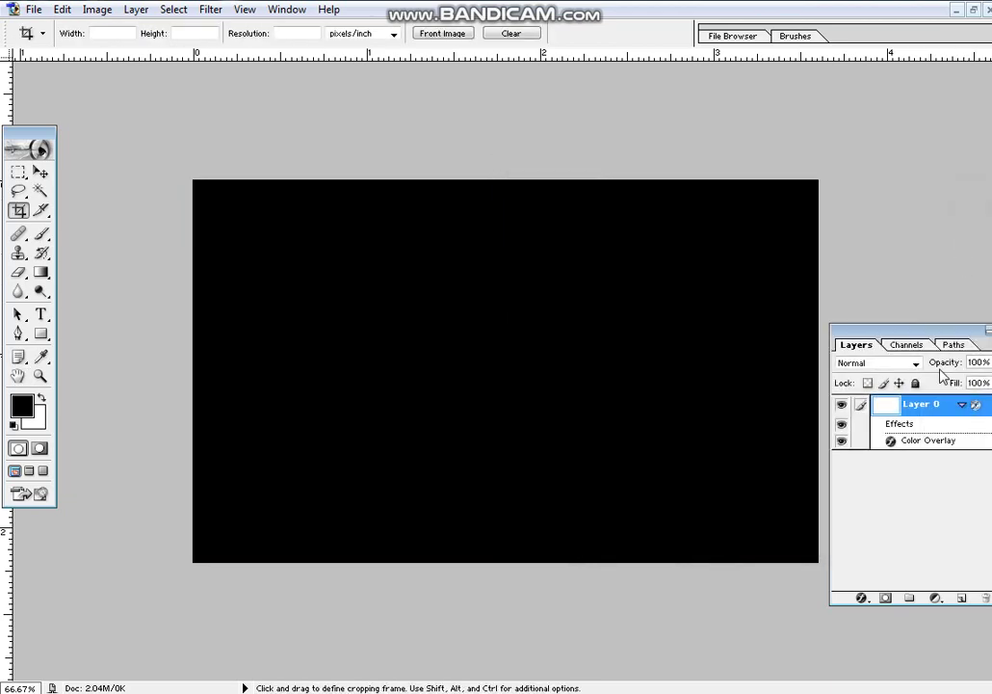
Select a full-height strip about 1 inch wide along the canvas's right edge and copy it to a new layer.
{"action": "left_click", "coordinate": [17, 172]}
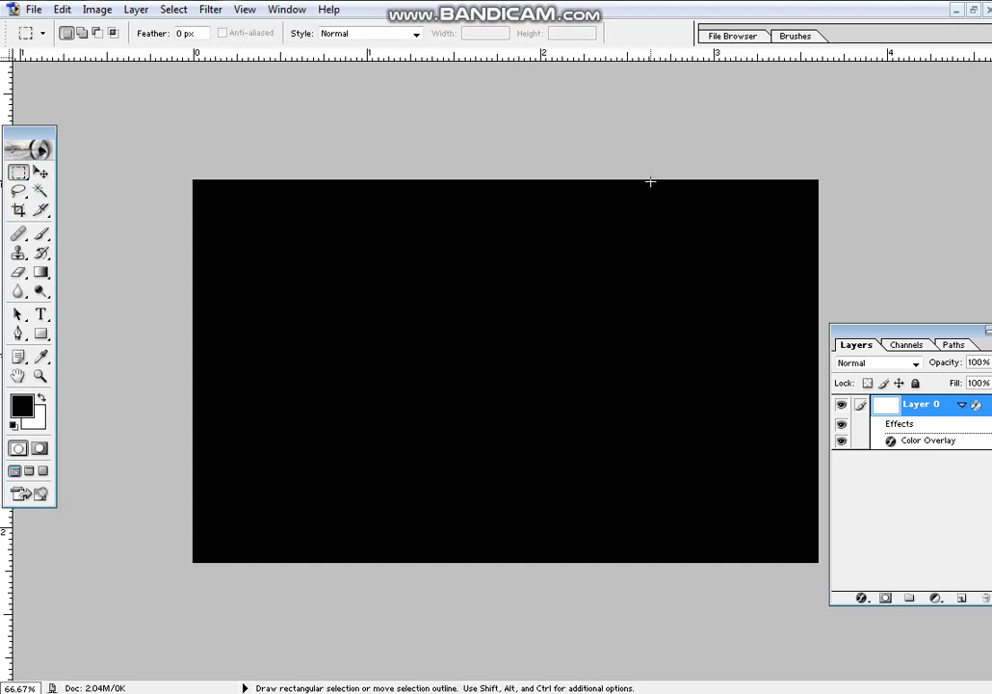
{"action": "left_click_drag", "start_coordinate": [649, 181], "coordinate": [851, 571]}
{"action": "right_click", "coordinate": [661, 445]}
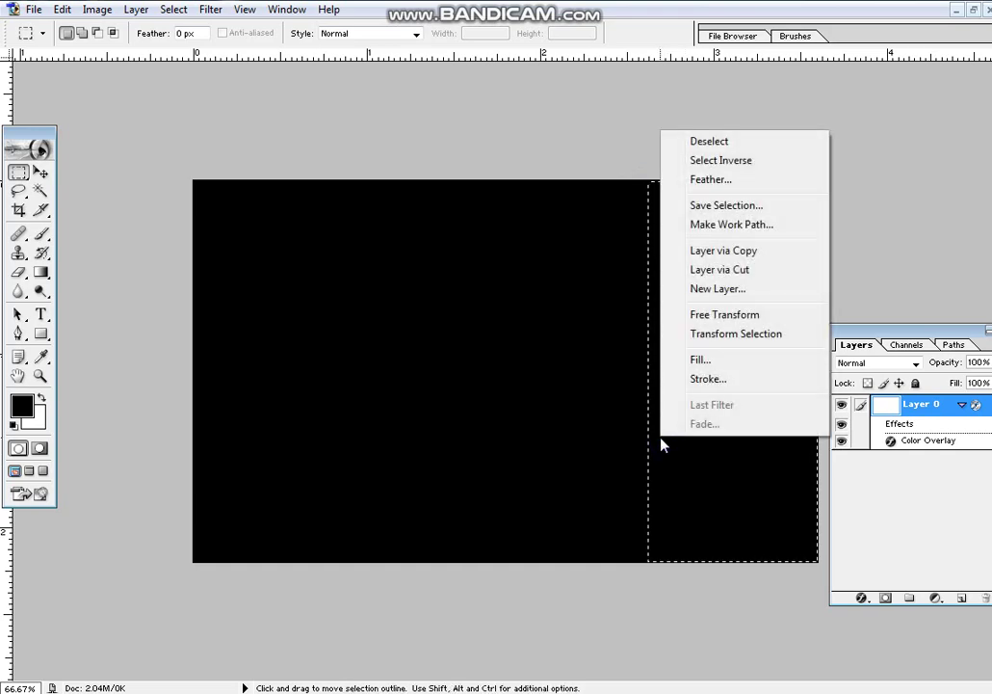
{"action": "left_click", "coordinate": [699, 251]}
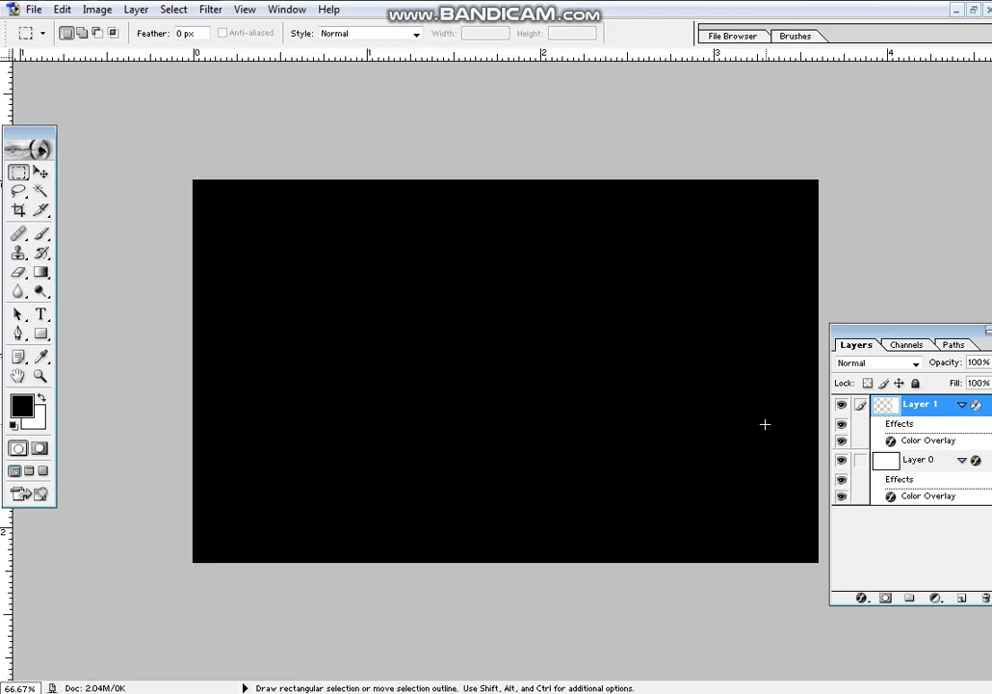
Change the copied strip's Color Overlay to pure red (FF0000).
{"action": "left_click", "coordinate": [861, 598]}
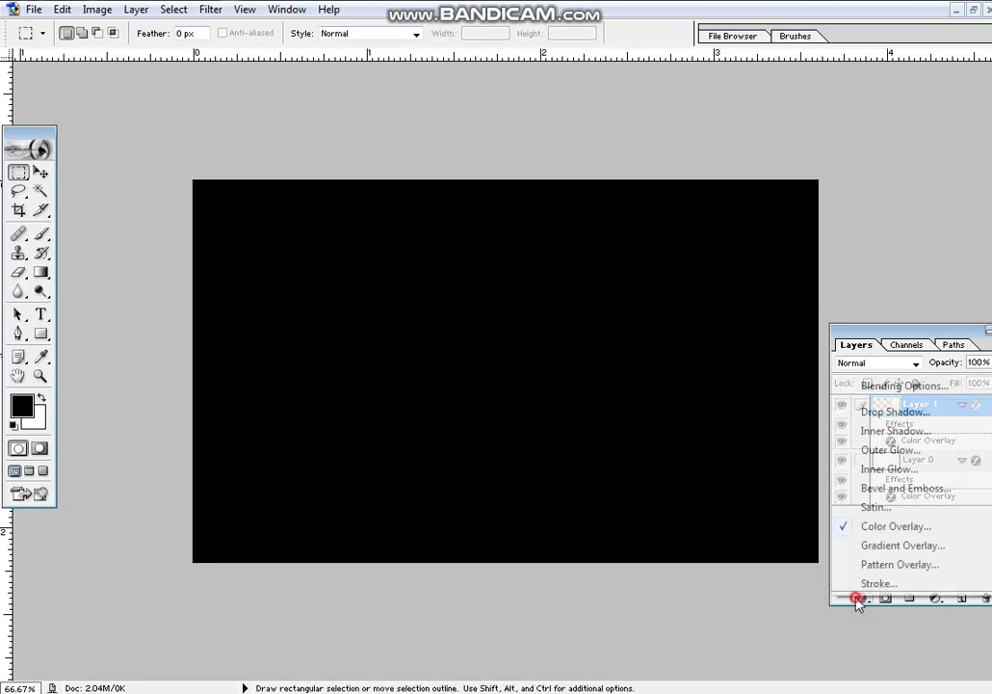
{"action": "left_click", "coordinate": [888, 528]}
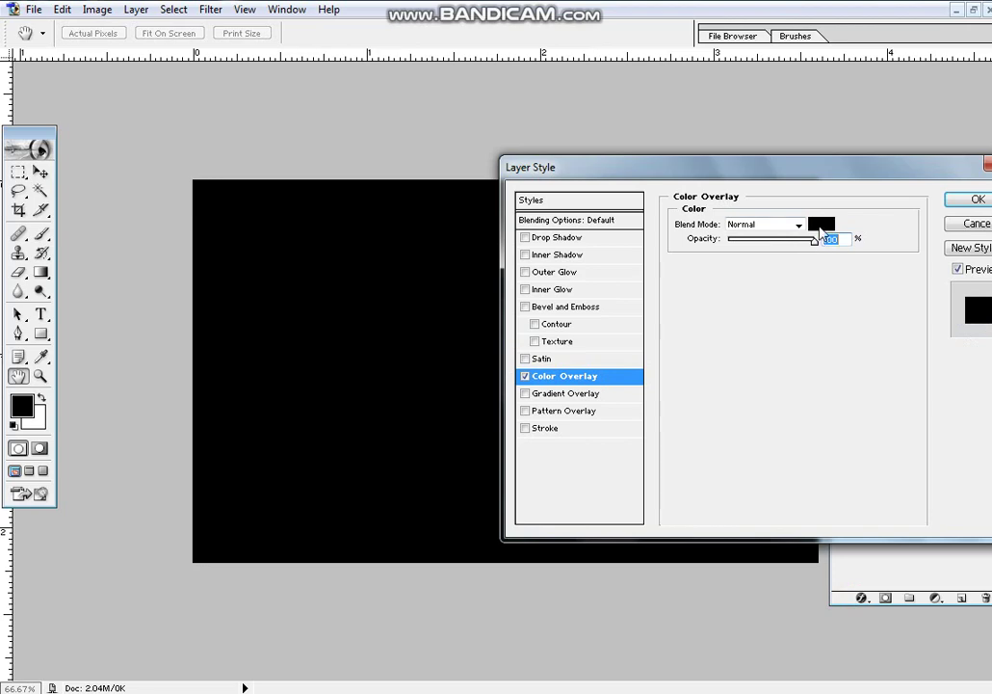
{"action": "left_click_drag", "start_coordinate": [808, 172], "coordinate": [243, 358]}
{"action": "left_click", "coordinate": [255, 409]}
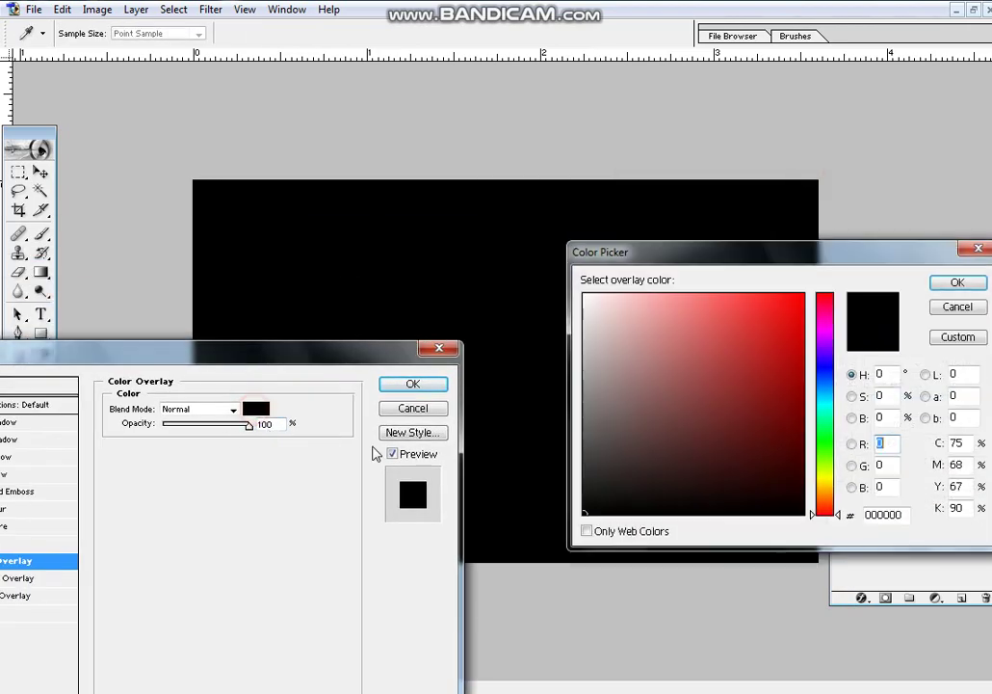
{"action": "left_click", "coordinate": [803, 295]}
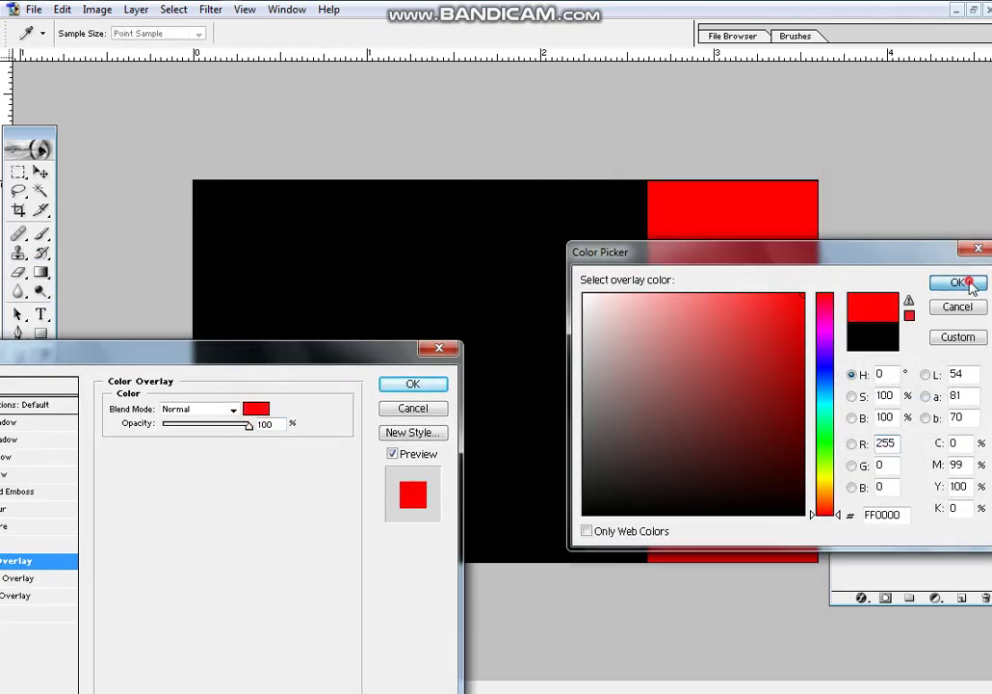
{"action": "left_click", "coordinate": [960, 282]}
{"action": "left_click", "coordinate": [412, 383]}
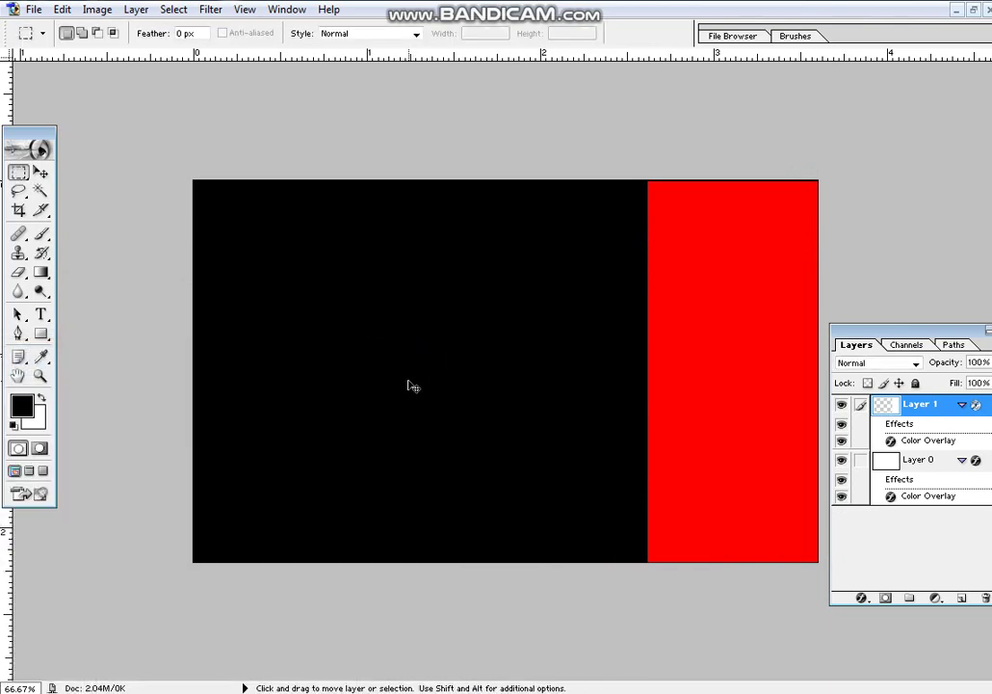
Distort the red strip by pulling its lower-left corner out to about the 2-inch mark, giving it a slanted left edge.
{"action": "key", "text": "ctrl+t"}
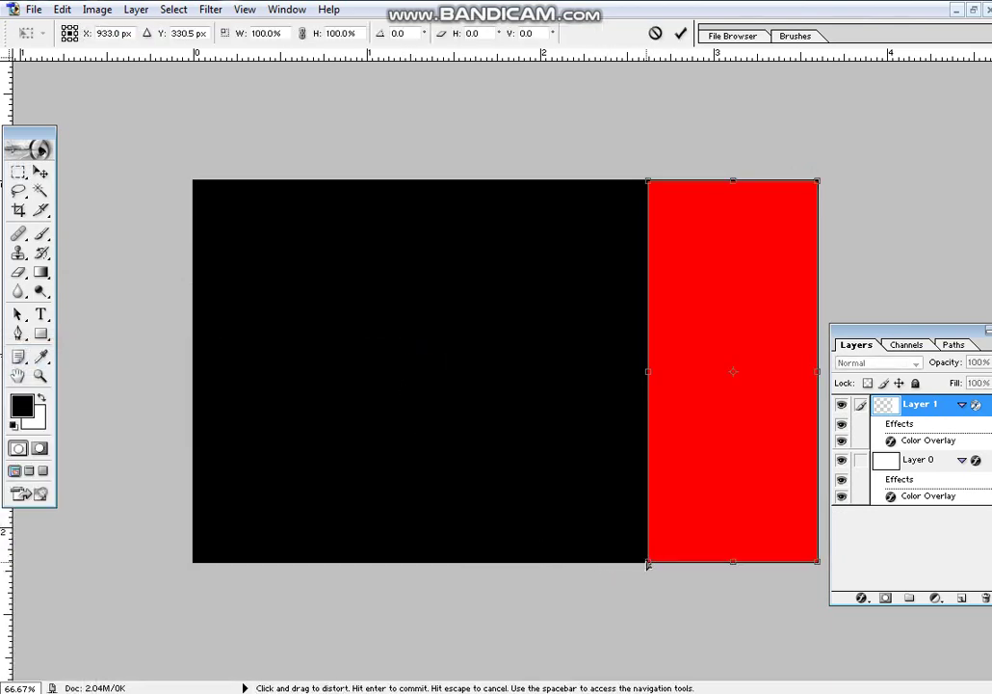
{"action": "left_click_drag", "start_coordinate": [646, 559], "coordinate": [544, 565]}
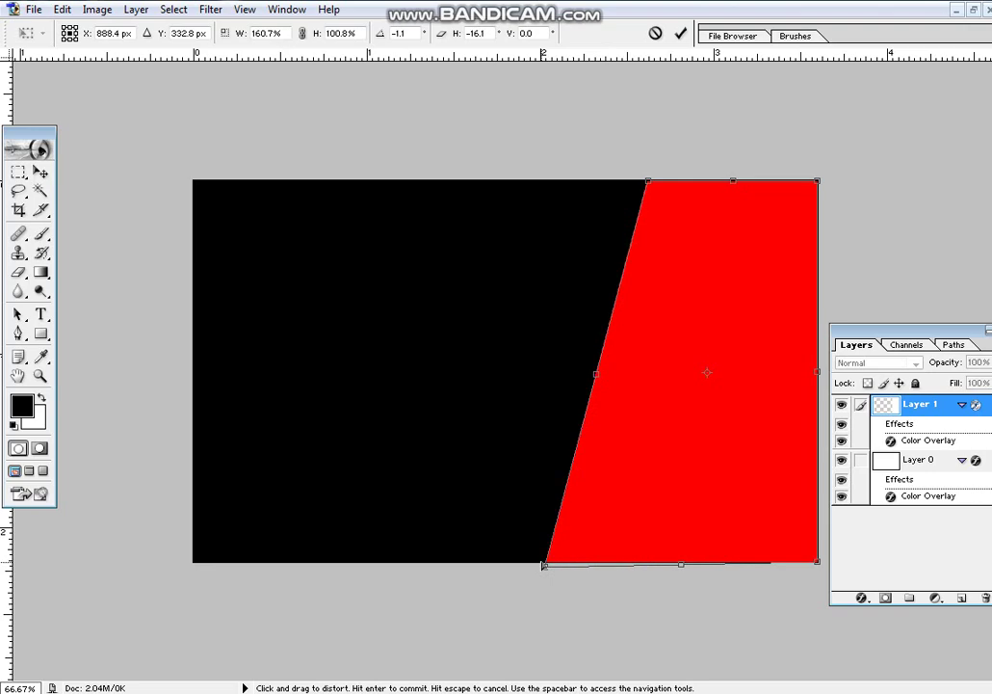
{"action": "key", "text": "Return"}
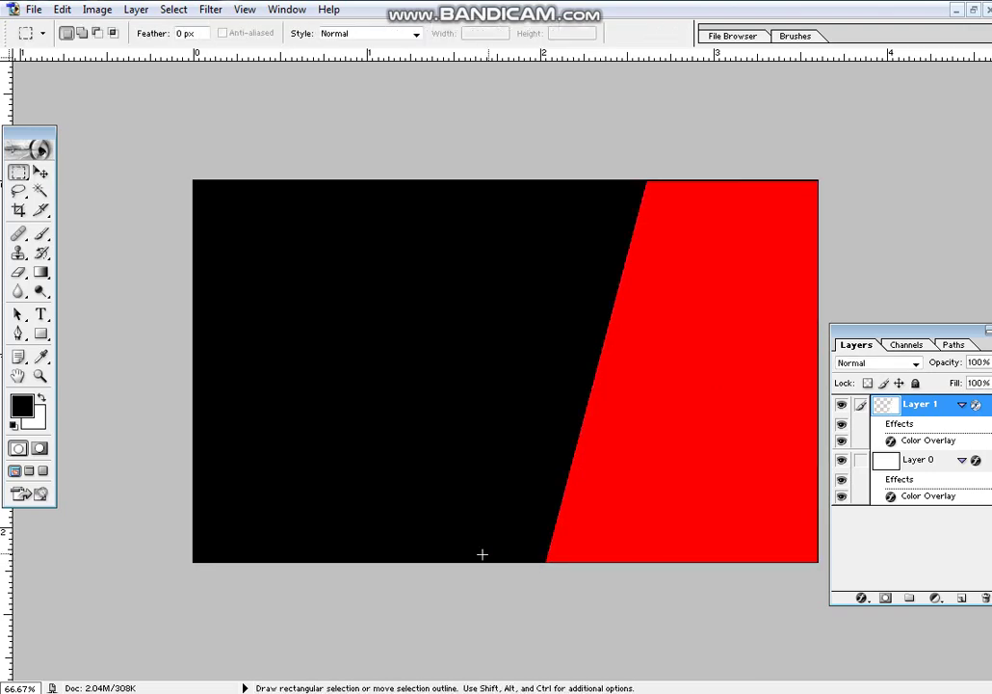
Duplicate the slanted red shape's layer and place the copy directly beneath the original.
{"action": "left_click", "coordinate": [41, 173]}
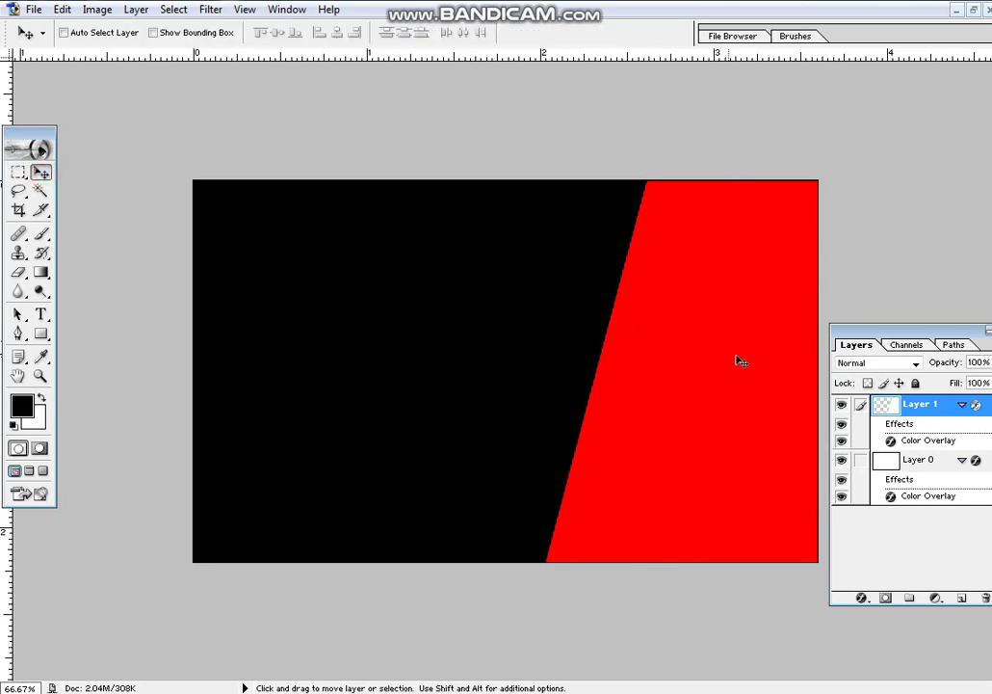
{"action": "key", "text": "ctrl+j"}
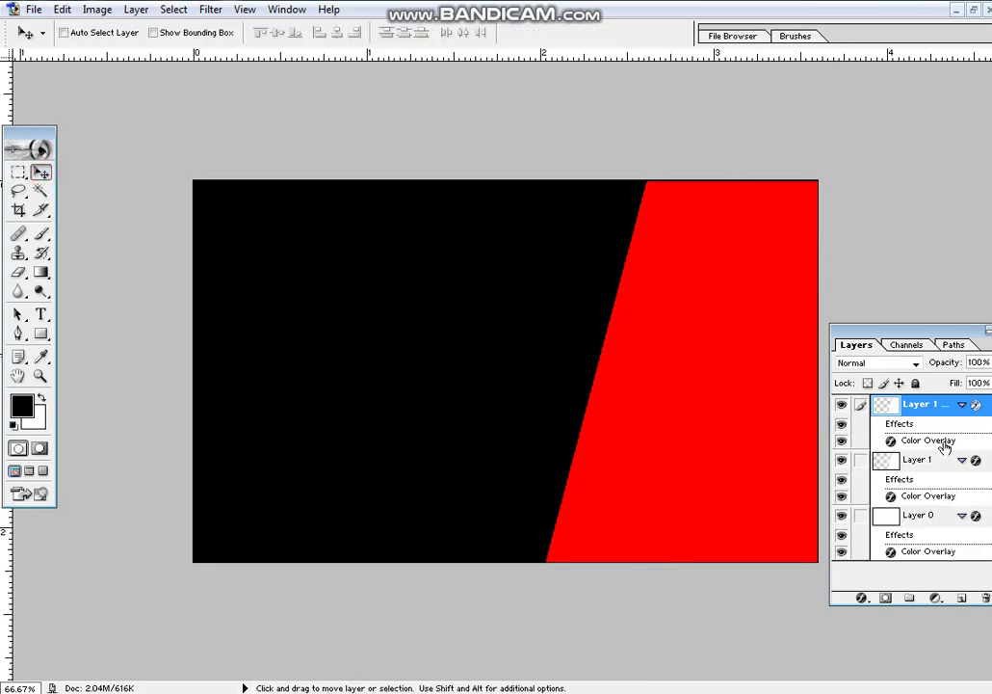
{"action": "left_click_drag", "start_coordinate": [937, 451], "coordinate": [932, 457]}
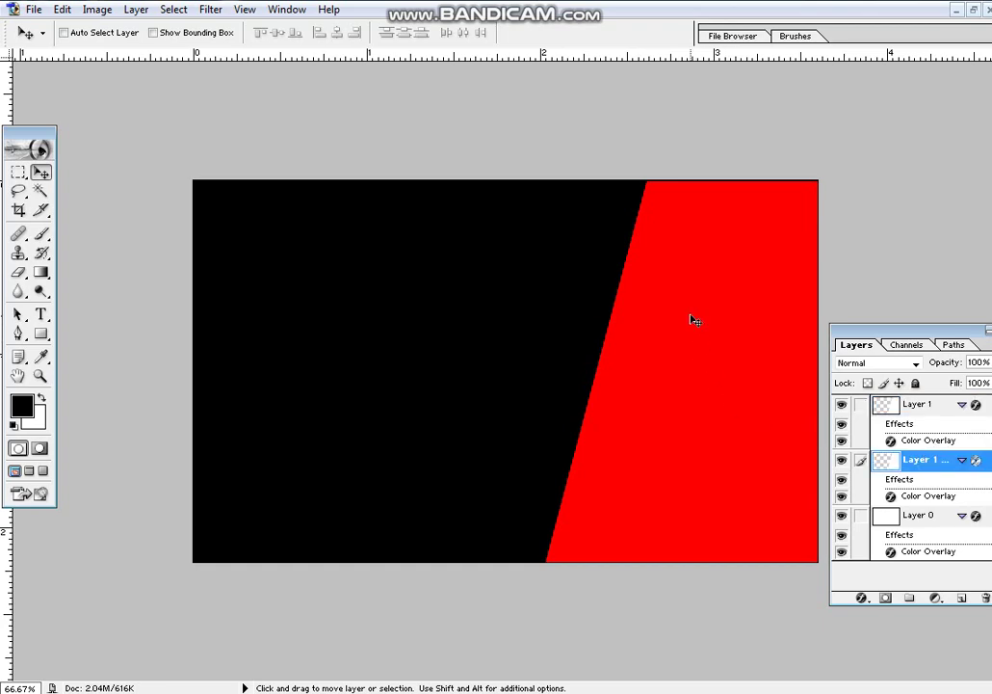
Distort the lower copy by moving both left corners outward so a slanted band extends past the original shape.
{"action": "key", "text": "ctrl+t"}
{"action": "left_click_drag", "start_coordinate": [545, 180], "coordinate": [517, 180]}
{"action": "left_click_drag", "start_coordinate": [545, 566], "coordinate": [513, 569]}
{"action": "key", "text": "Return"}
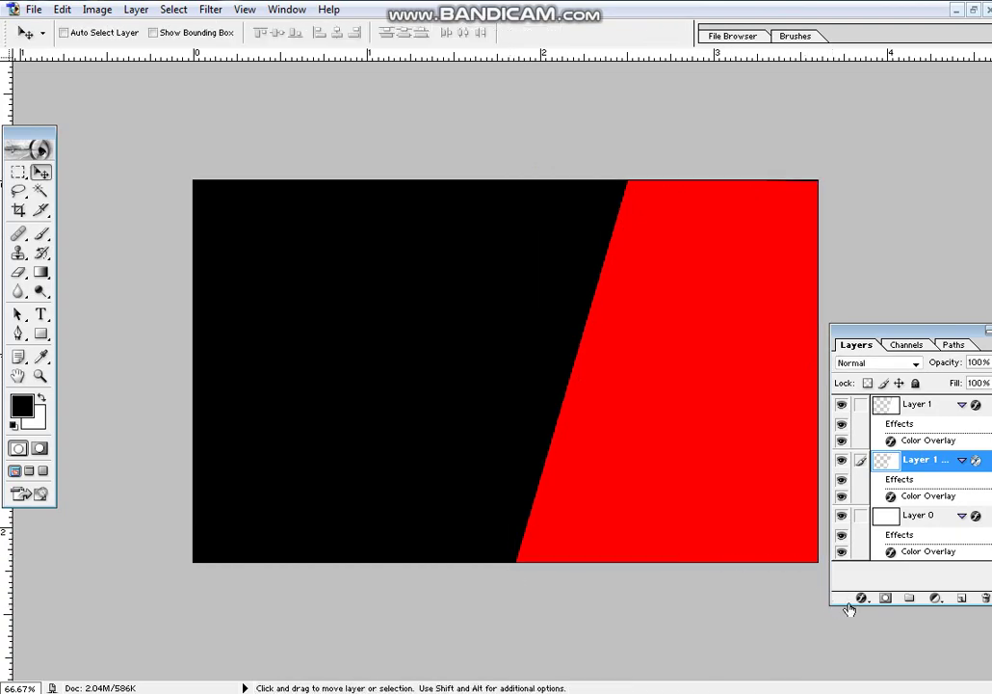
Change the lower copy's Color Overlay to a darker red (D90000).
{"action": "left_click", "coordinate": [860, 598]}
{"action": "left_click", "coordinate": [891, 525]}
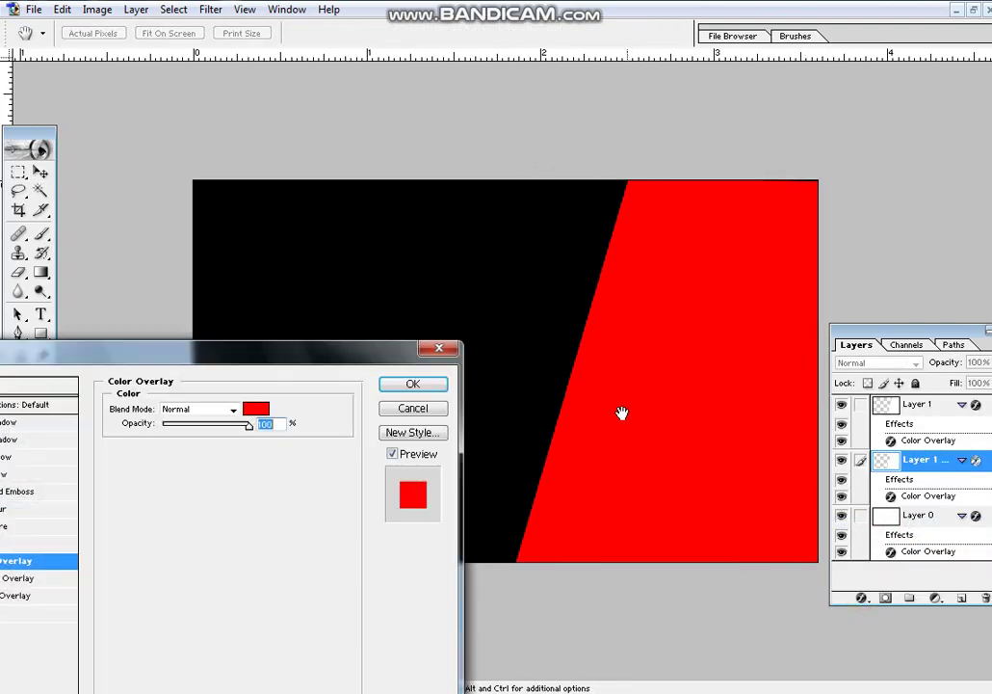
{"action": "left_click", "coordinate": [256, 408]}
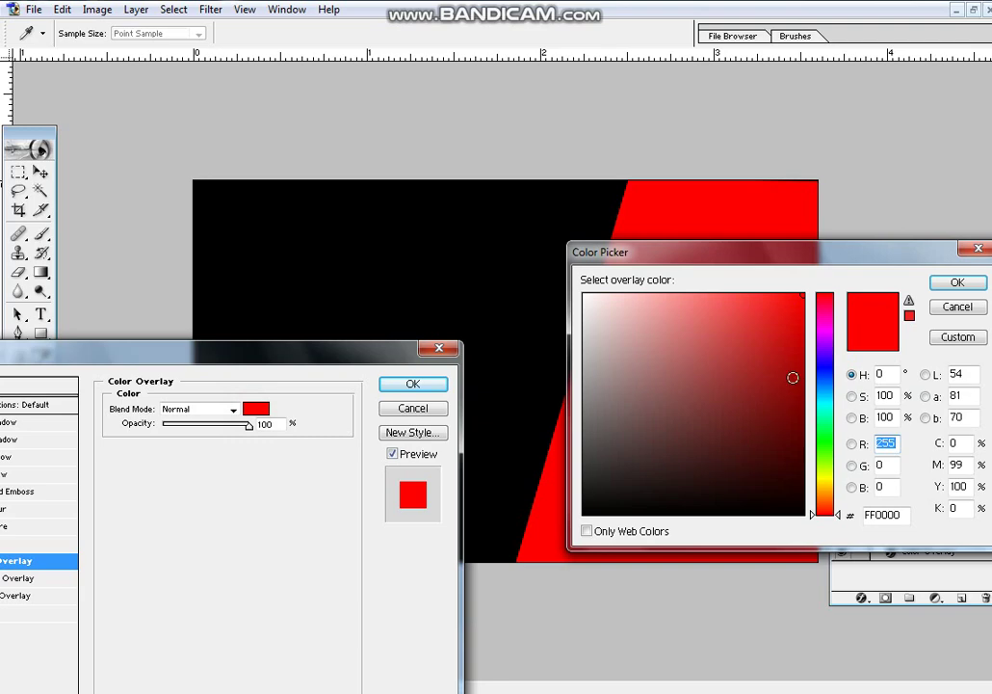
{"action": "left_click", "coordinate": [801, 327]}
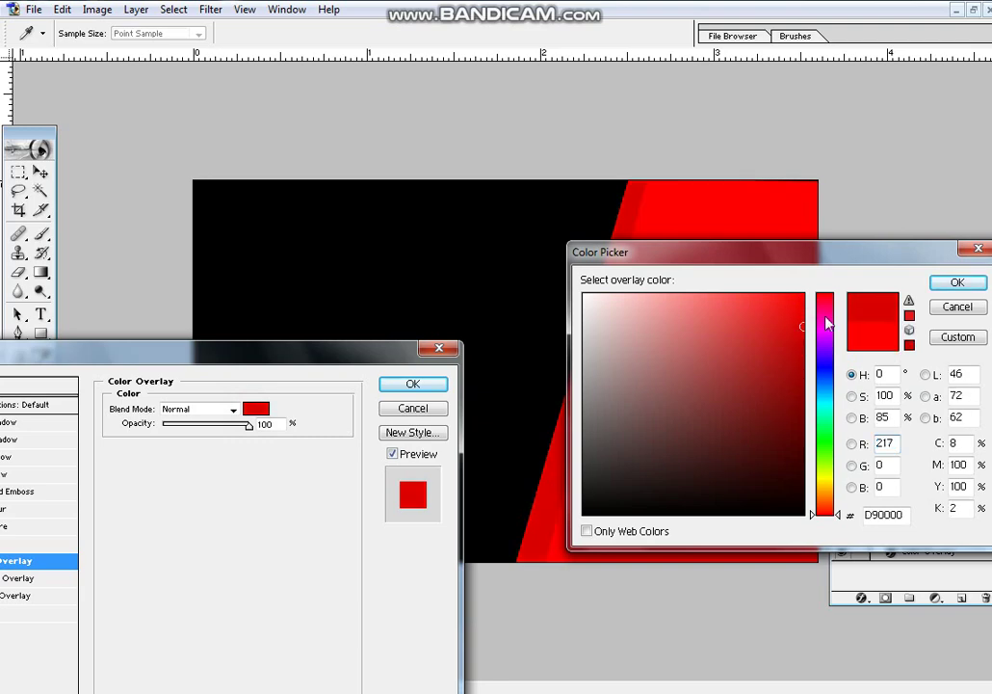
{"action": "left_click", "coordinate": [944, 289]}
{"action": "left_click", "coordinate": [440, 388]}
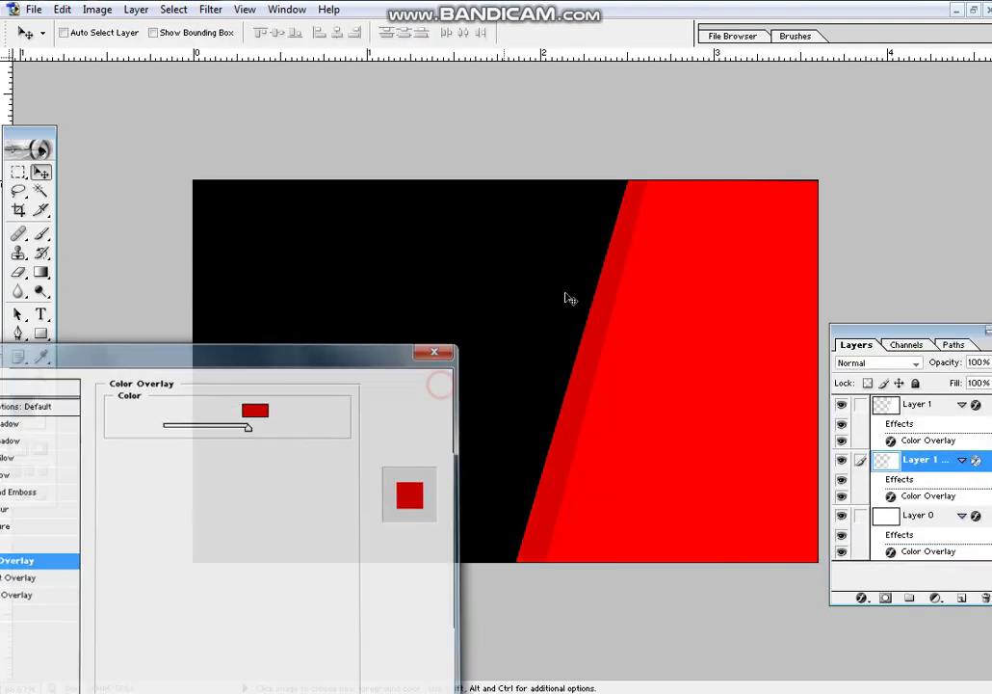
Distort the dark red copy slightly inward at its left corners so its visible band narrows toward the upper end.
{"action": "key", "text": "ctrl+t"}
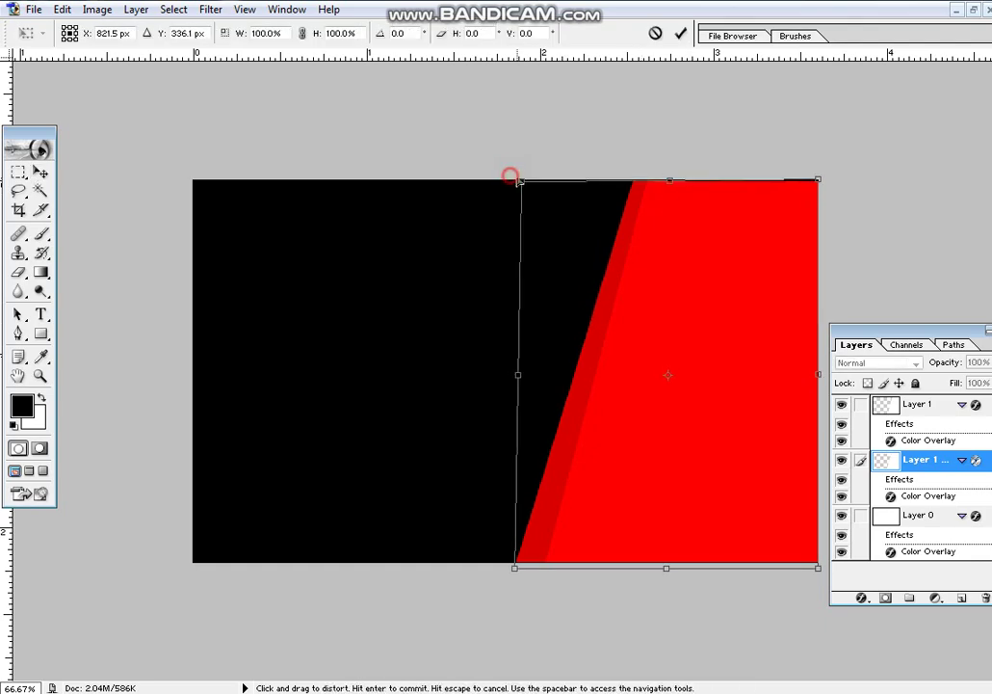
{"action": "left_click_drag", "start_coordinate": [513, 177], "coordinate": [520, 182]}
{"action": "left_click_drag", "start_coordinate": [514, 567], "coordinate": [516, 567]}
{"action": "key", "text": "Return"}
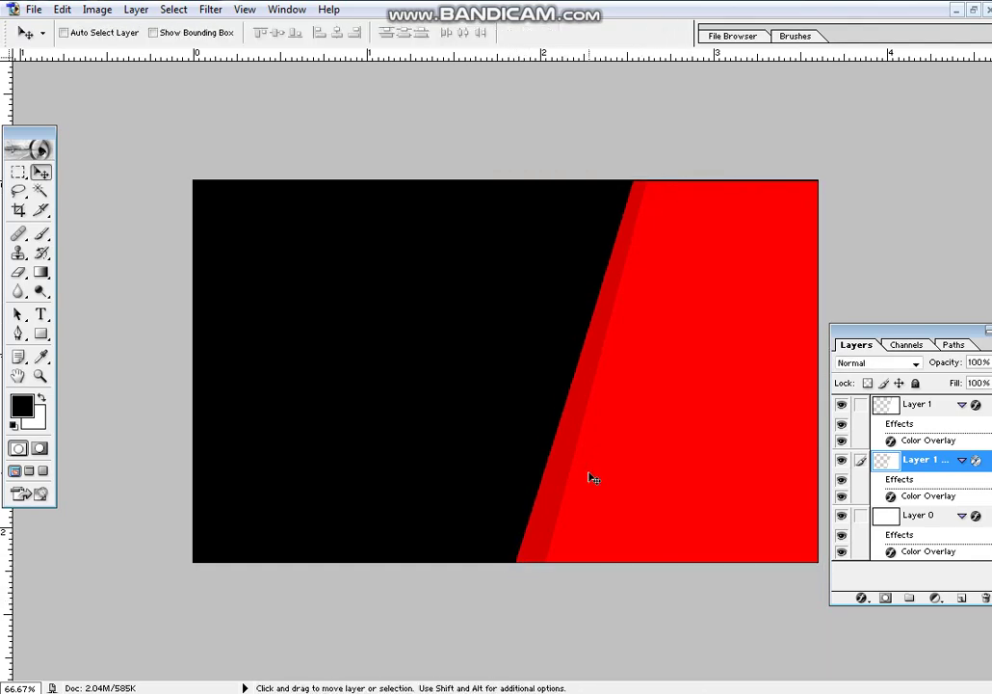
Duplicate the dark red shape's layer and place the new copy directly beneath it.
{"action": "key", "text": "ctrl+j"}
{"action": "key", "text": "ctrl+bracketleft"}
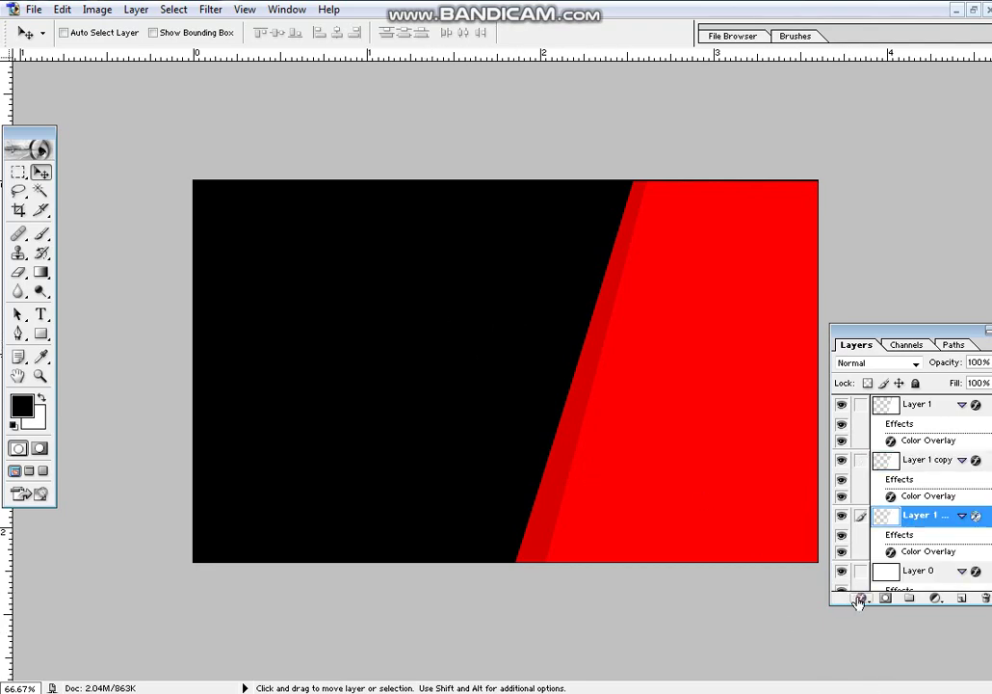
Distort the lowest red copy by moving both left corners outward so a wider slanted band extends past the shapes above.
{"action": "key", "text": "ctrl+t"}
{"action": "left_click_drag", "start_coordinate": [517, 181], "coordinate": [494, 181]}
{"action": "left_click_drag", "start_coordinate": [515, 568], "coordinate": [481, 567]}
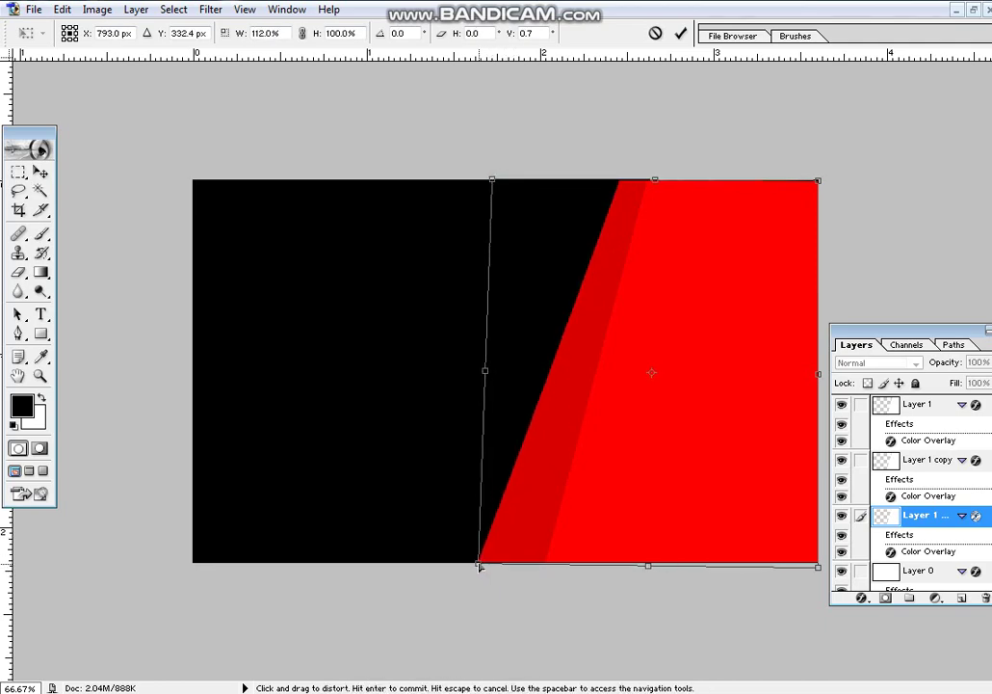
{"action": "key", "text": "Return"}
Change the lowest copy's Color Overlay to a deeper dark red with R 154 (9A0000).
{"action": "left_click", "coordinate": [865, 599]}
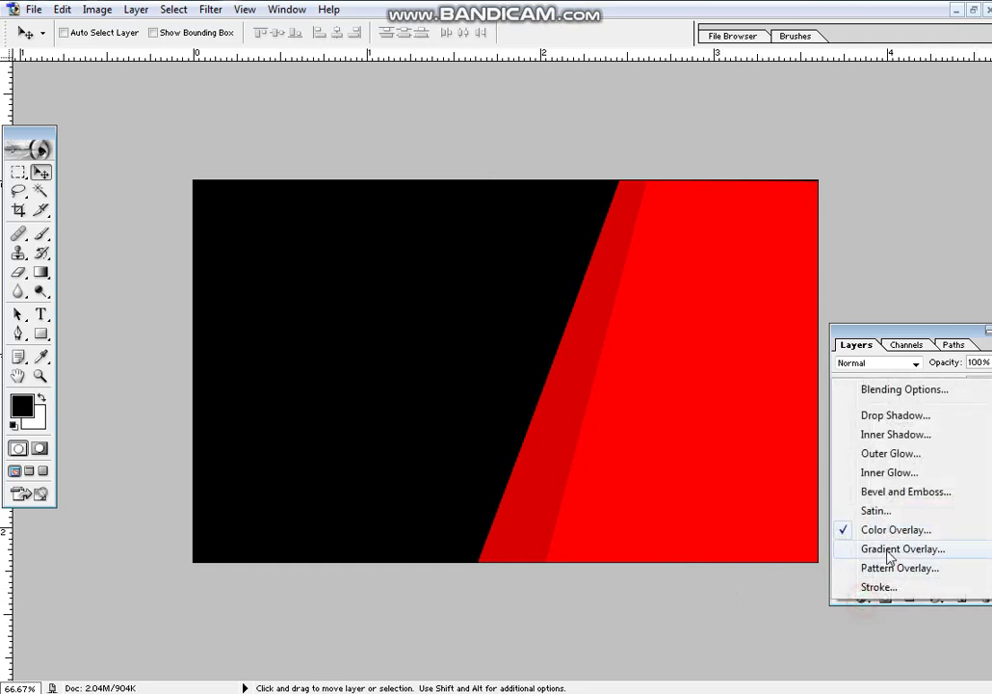
{"action": "left_click", "coordinate": [838, 533]}
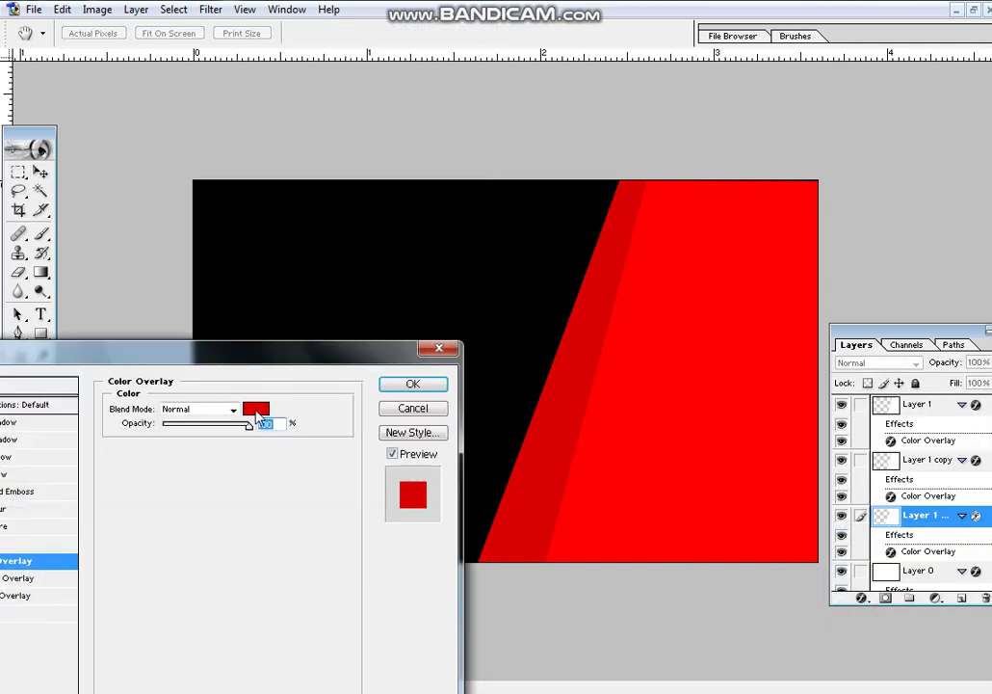
{"action": "left_click", "coordinate": [256, 409]}
{"action": "type", "text": "155"}
{"action": "key", "text": "Down"}
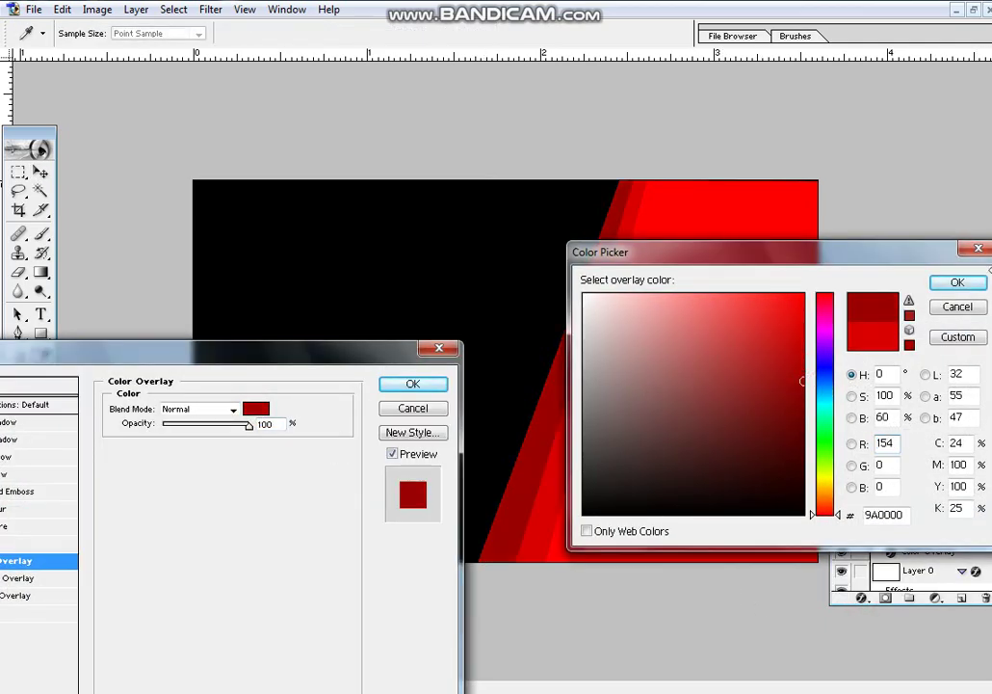
{"action": "left_click", "coordinate": [956, 282]}
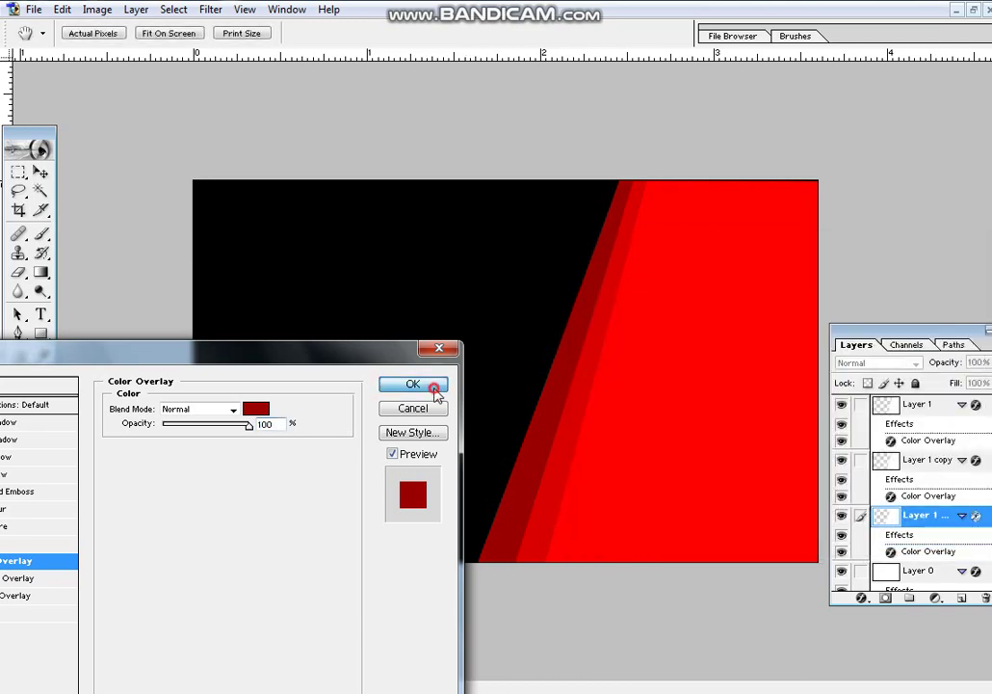
{"action": "left_click", "coordinate": [413, 383]}
Distort the lowest copy again, moving its upper-left corner slightly inward and its lower-left corner slightly outward so the band tapers upward.
{"action": "key", "text": "ctrl+t"}
{"action": "left_click_drag", "start_coordinate": [477, 179], "coordinate": [486, 181]}
{"action": "left_click_drag", "start_coordinate": [478, 563], "coordinate": [466, 560]}
{"action": "key", "text": "Return"}
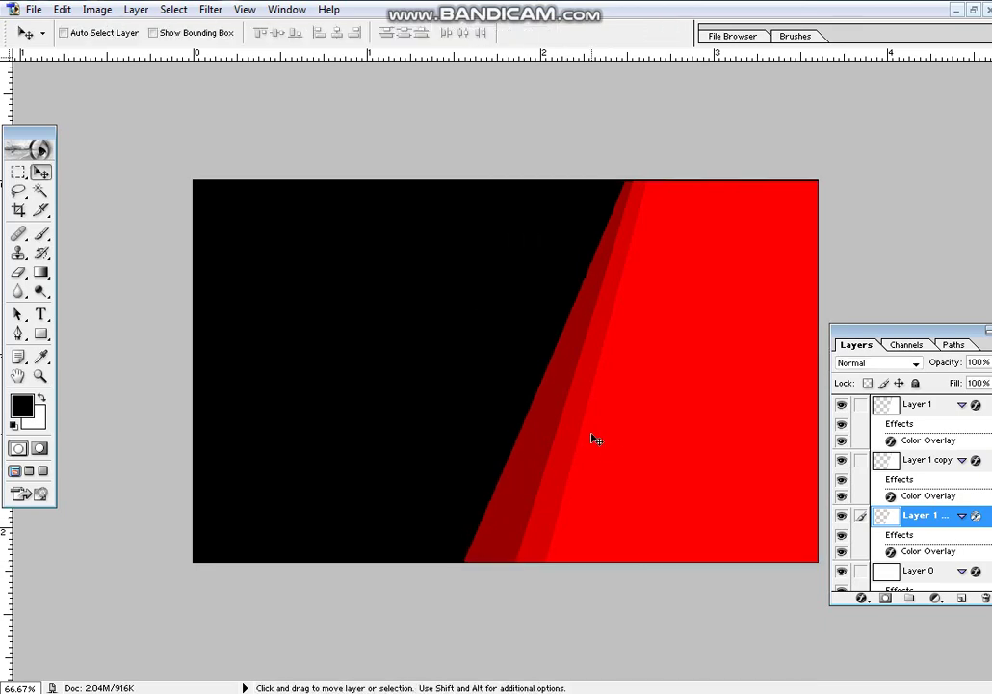
Add a Drop Shadow to the lowest dark red copy with a distance of 16 px.
{"action": "left_click", "coordinate": [863, 598]}
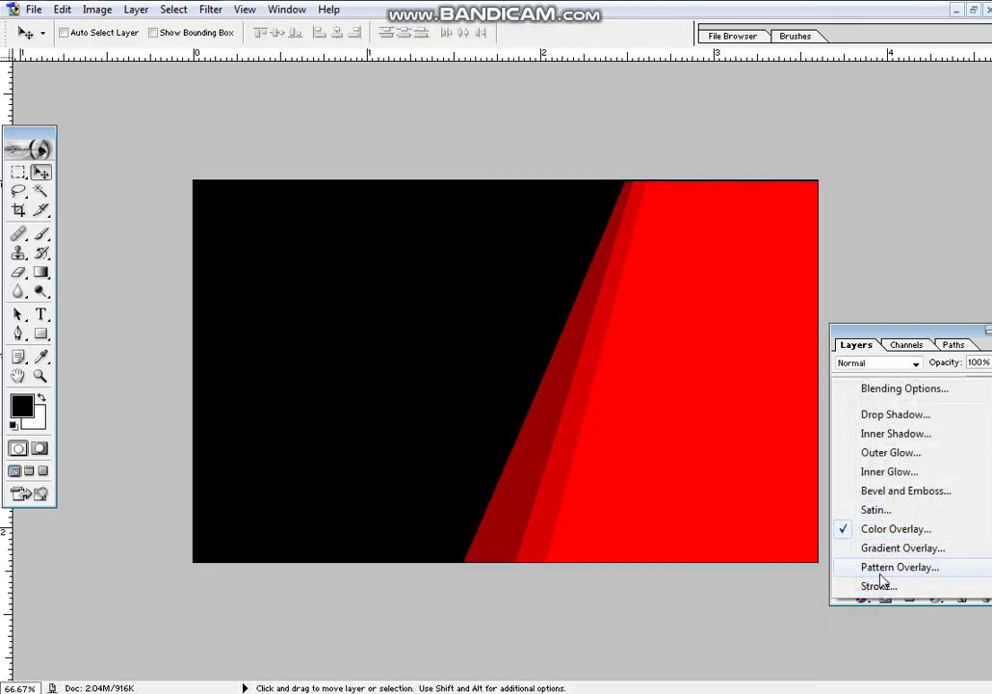
{"action": "left_click", "coordinate": [879, 414]}
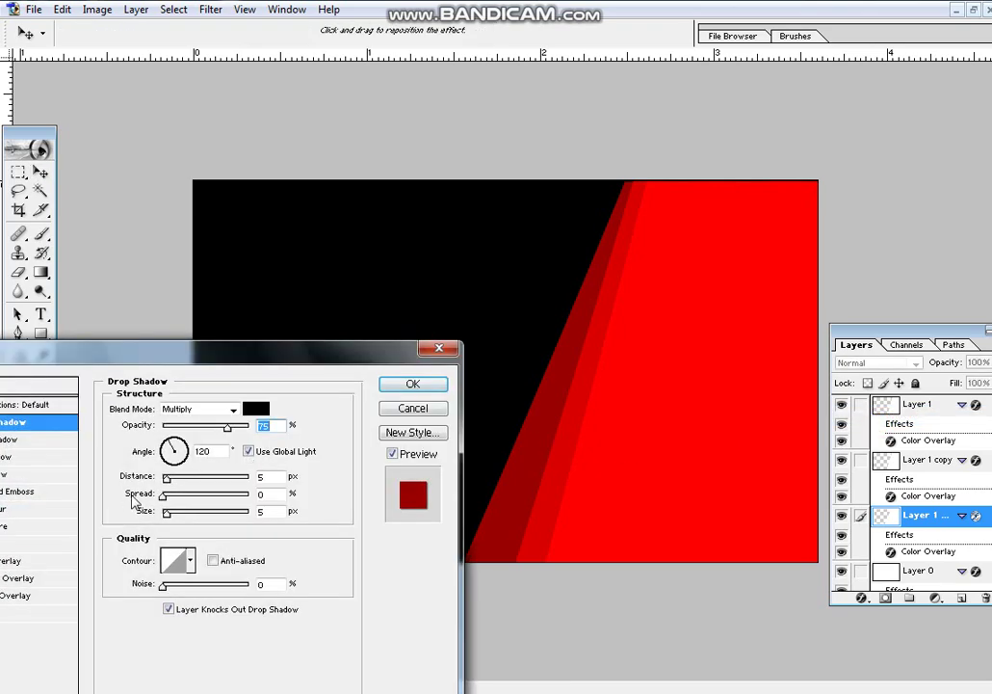
{"action": "left_click_drag", "start_coordinate": [167, 478], "coordinate": [178, 481]}
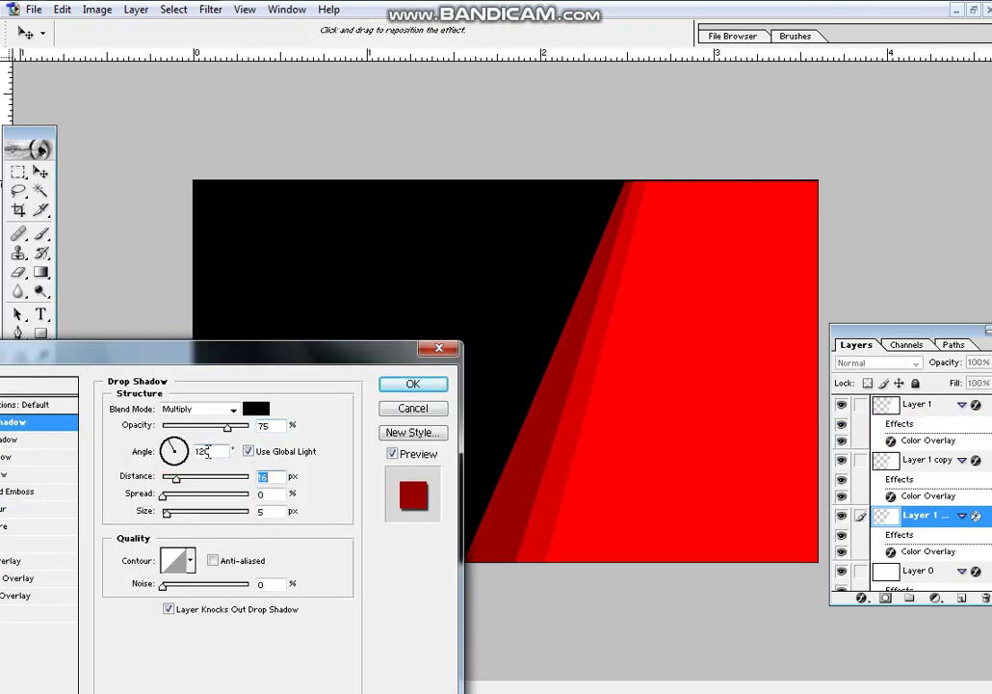
{"action": "left_click", "coordinate": [412, 383]}
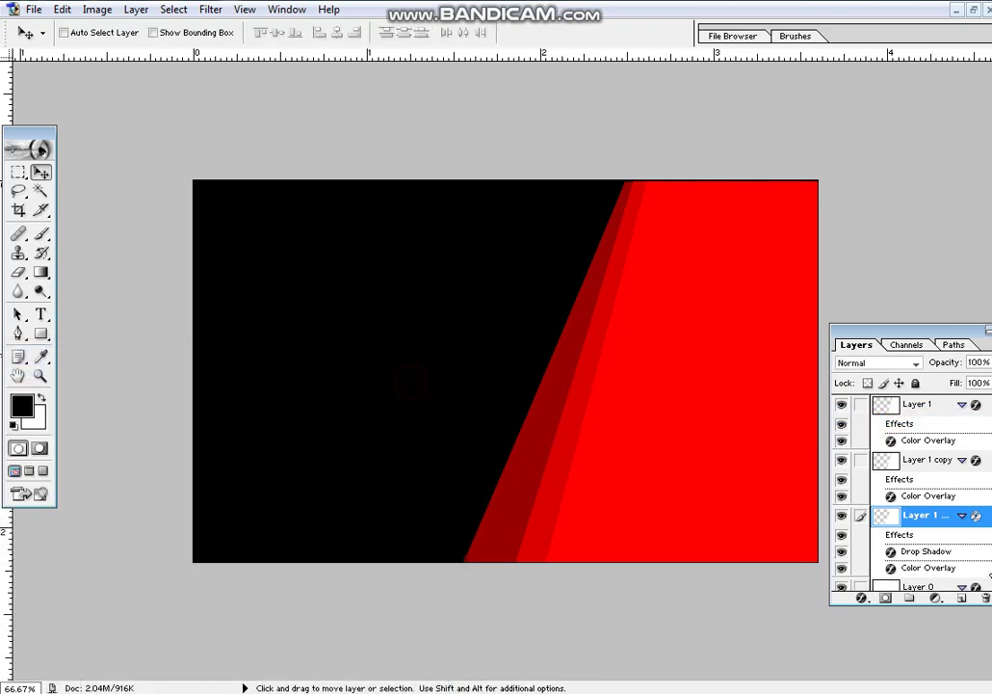
Add a Drop Shadow to the middle red shape, Layer 1 copy, with angle -63°, distance 14 px and size 32 px.
{"action": "left_click_drag", "start_coordinate": [917, 484], "coordinate": [927, 465]}
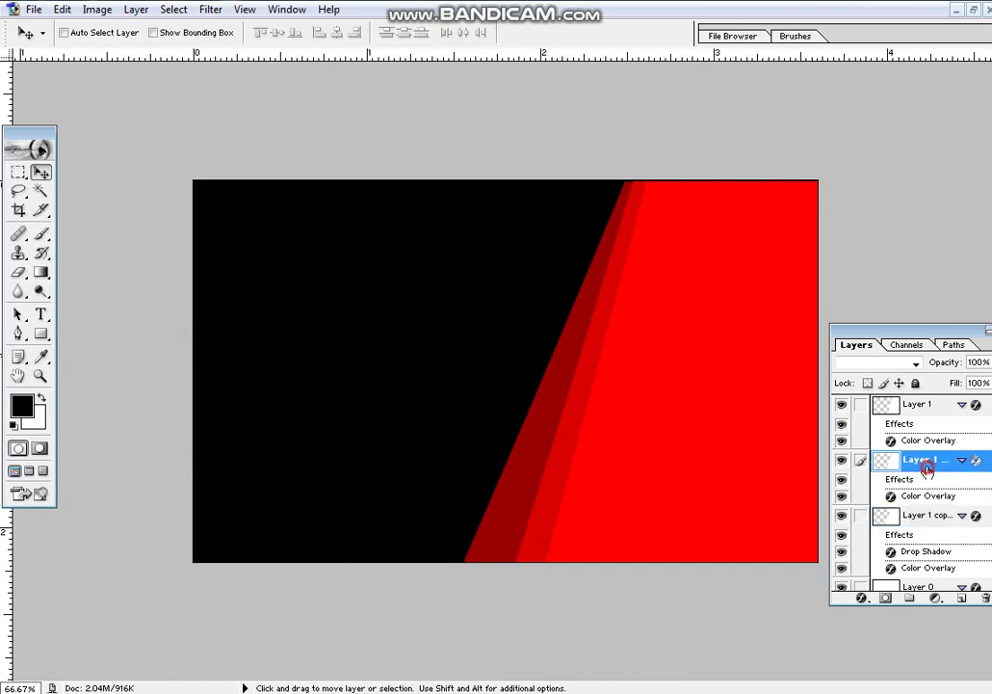
{"action": "left_click", "coordinate": [863, 599]}
{"action": "left_click", "coordinate": [894, 412]}
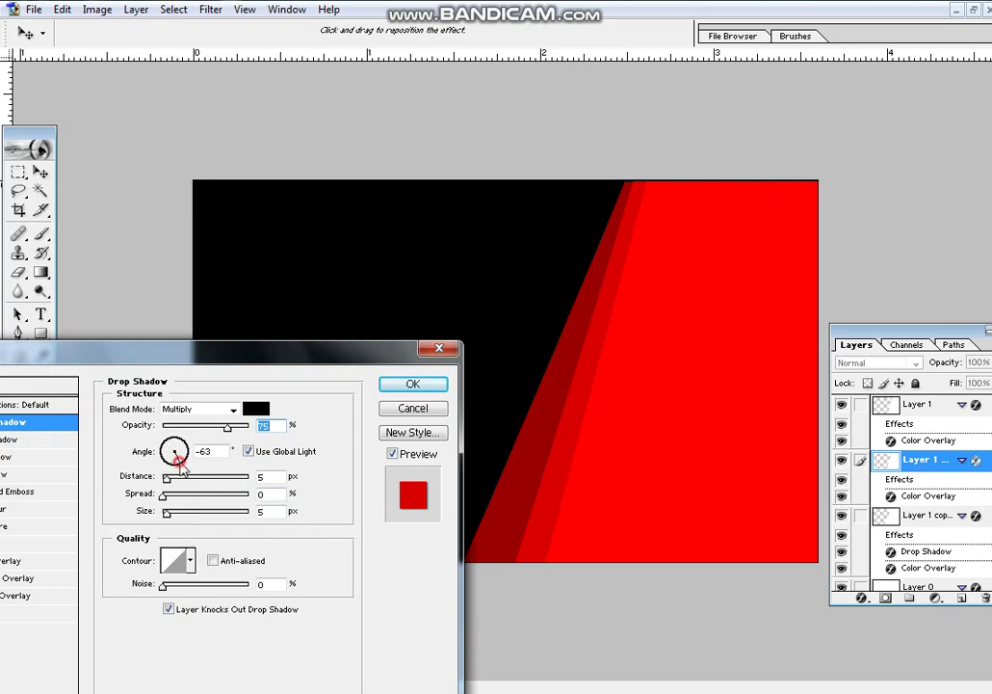
{"action": "left_click", "coordinate": [180, 465]}
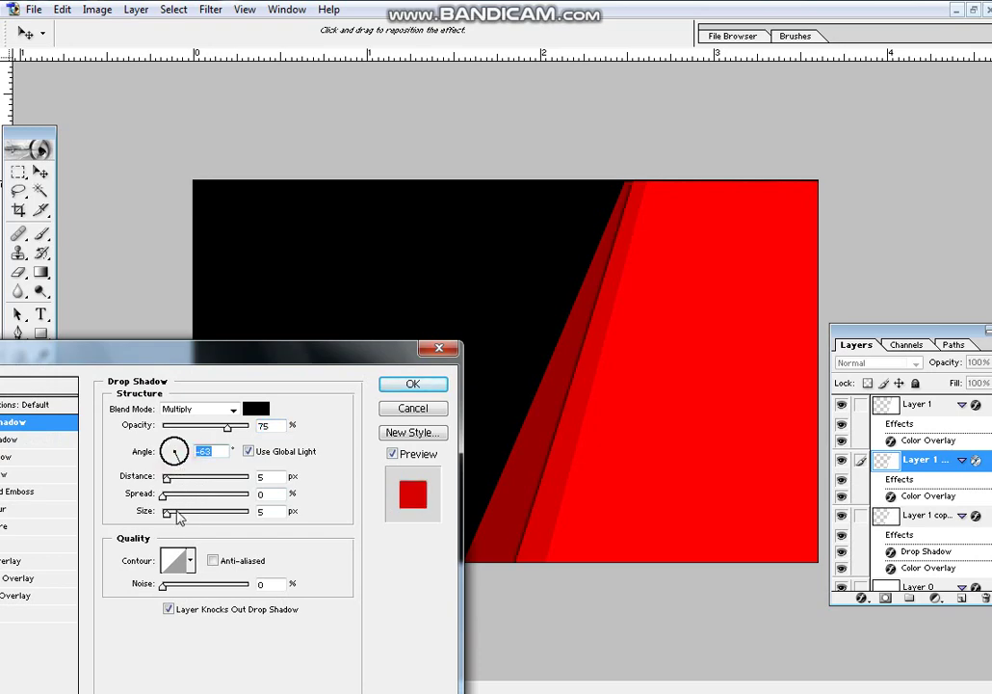
{"action": "left_click_drag", "start_coordinate": [171, 515], "coordinate": [172, 485]}
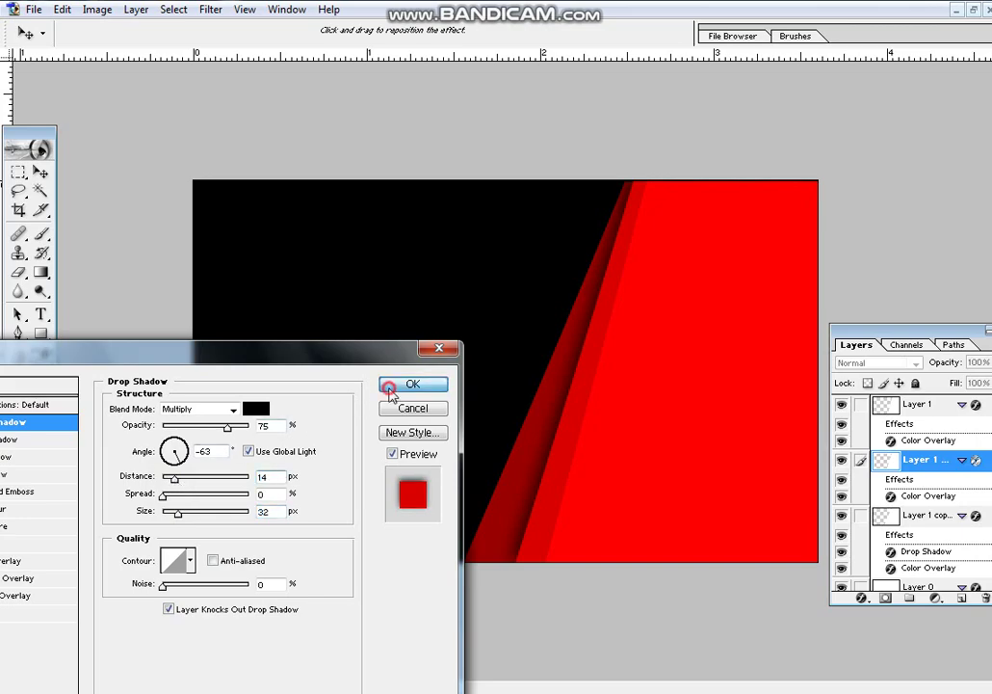
{"action": "left_click", "coordinate": [403, 384]}
Add a Drop Shadow to the bright red shape on Layer 1 with distance 11 px and size 38 px.
{"action": "key", "text": "alt+bracketright"}
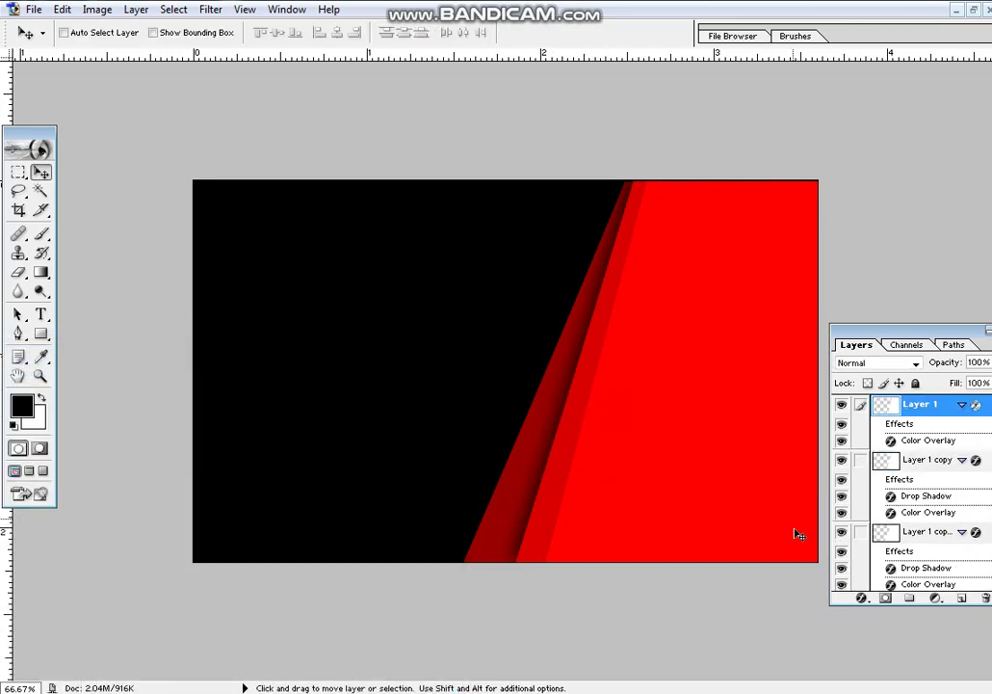
{"action": "left_click", "coordinate": [861, 598]}
{"action": "left_click", "coordinate": [867, 412]}
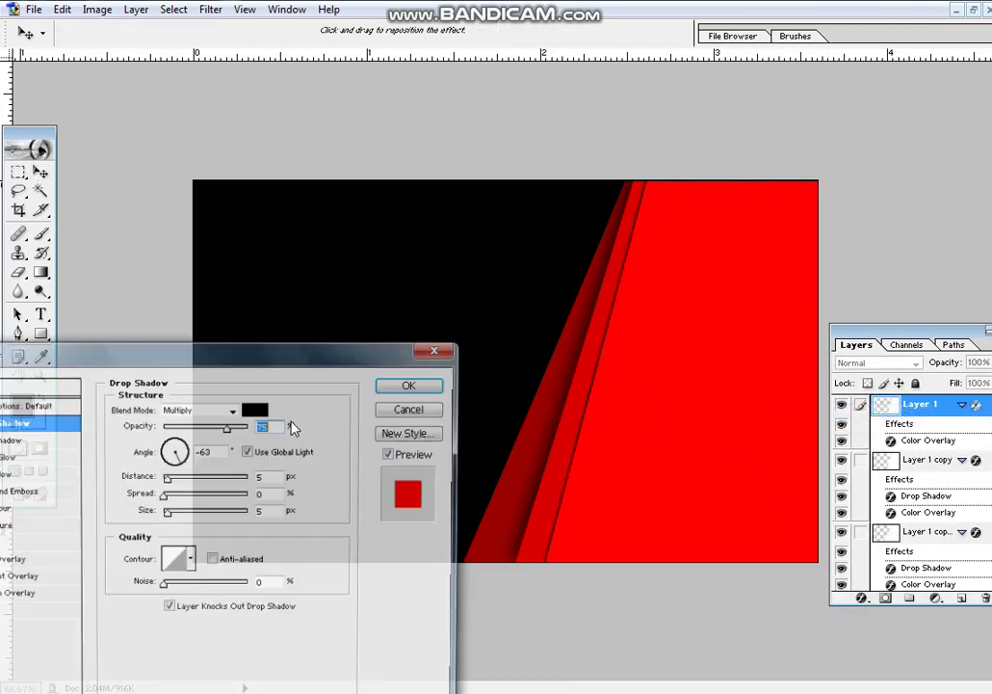
{"action": "left_click", "coordinate": [172, 485]}
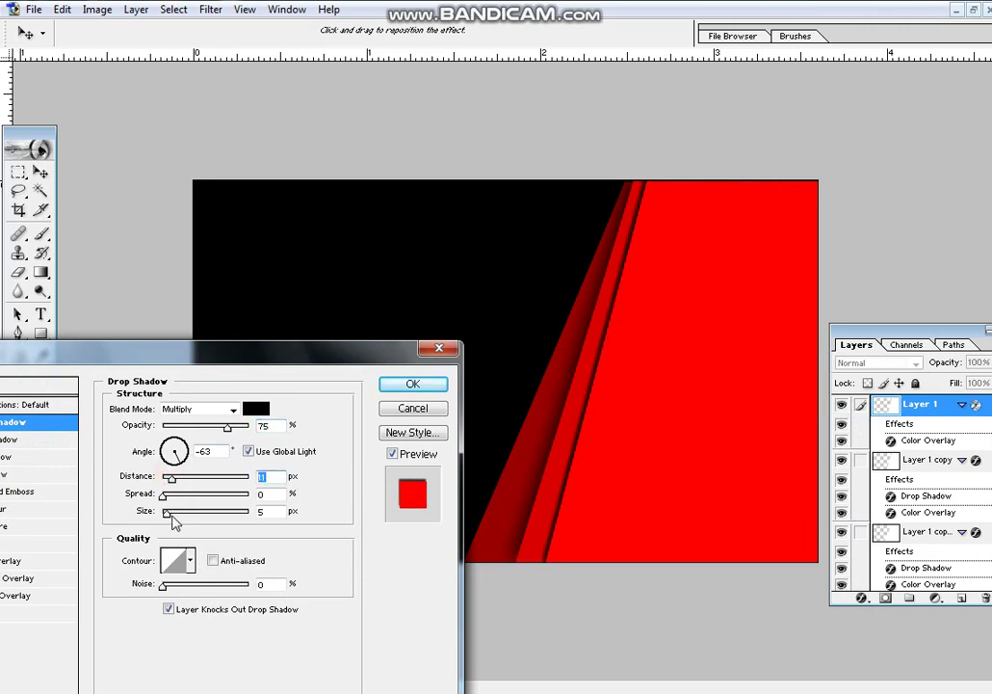
{"action": "left_click_drag", "start_coordinate": [172, 513], "coordinate": [182, 519]}
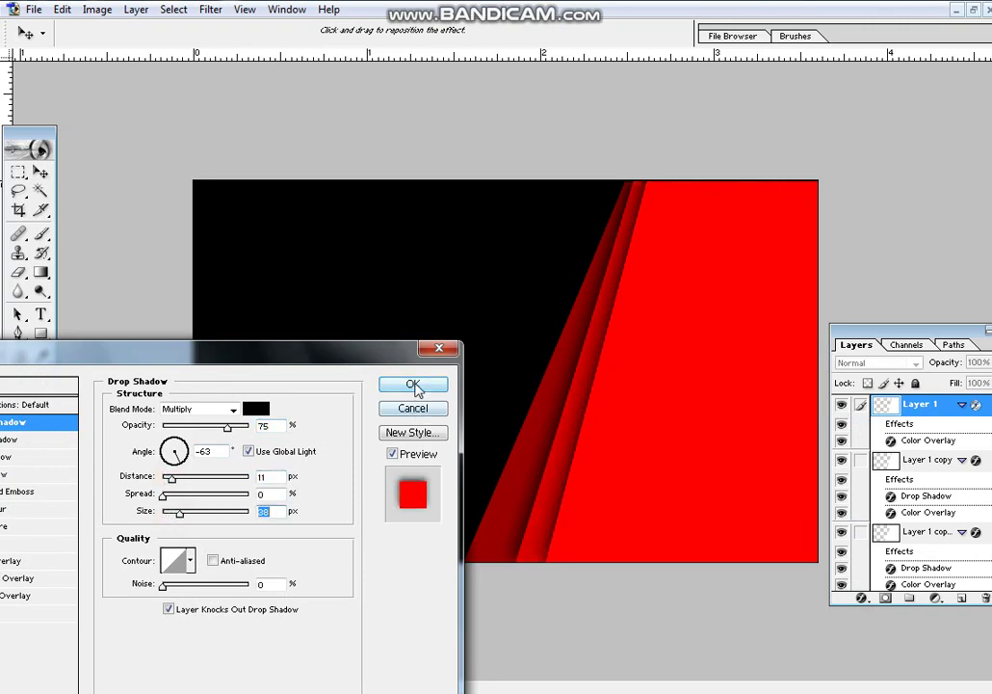
{"action": "left_click", "coordinate": [414, 385]}
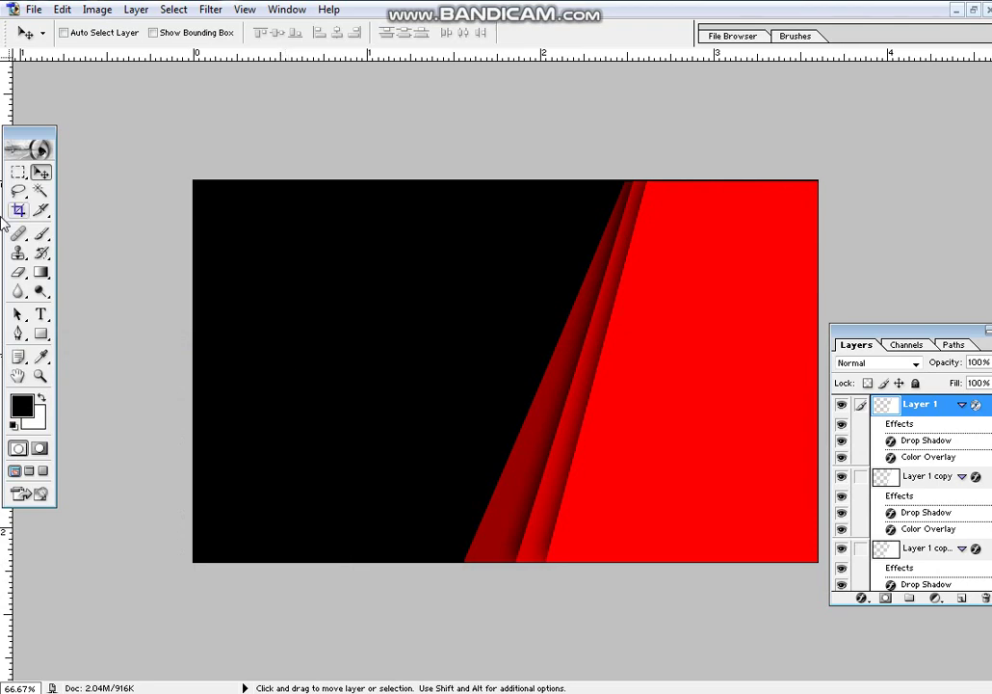
Draw a Pen path cutting diagonally across the card's upper-left corner, about 0.7 inch along the top and 0.8 inch down the side.
{"action": "left_click", "coordinate": [19, 335]}
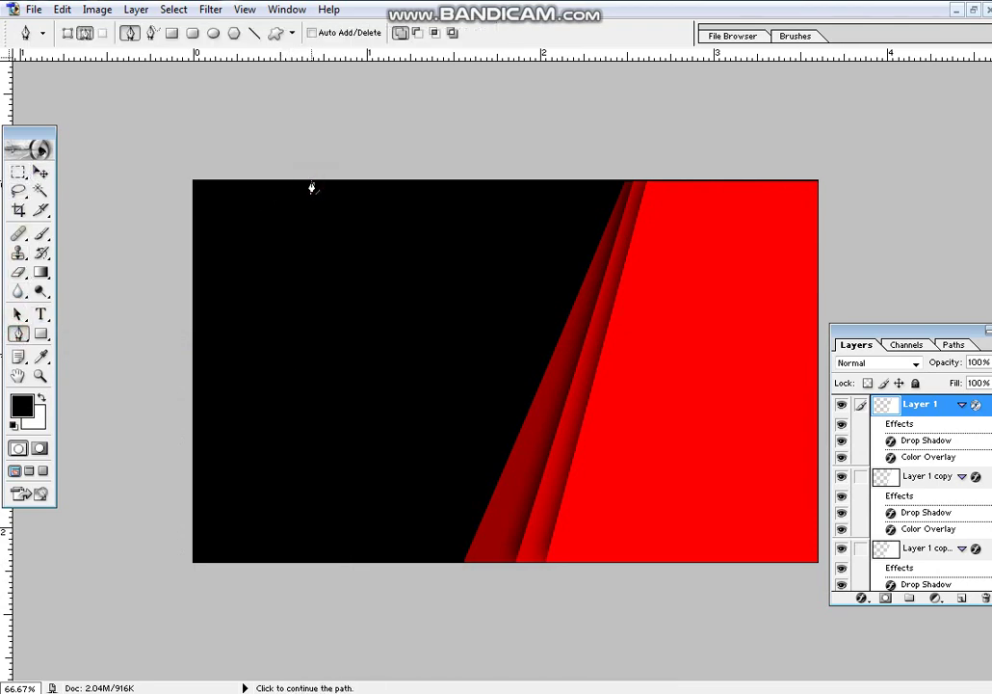
{"action": "left_click", "coordinate": [314, 183]}
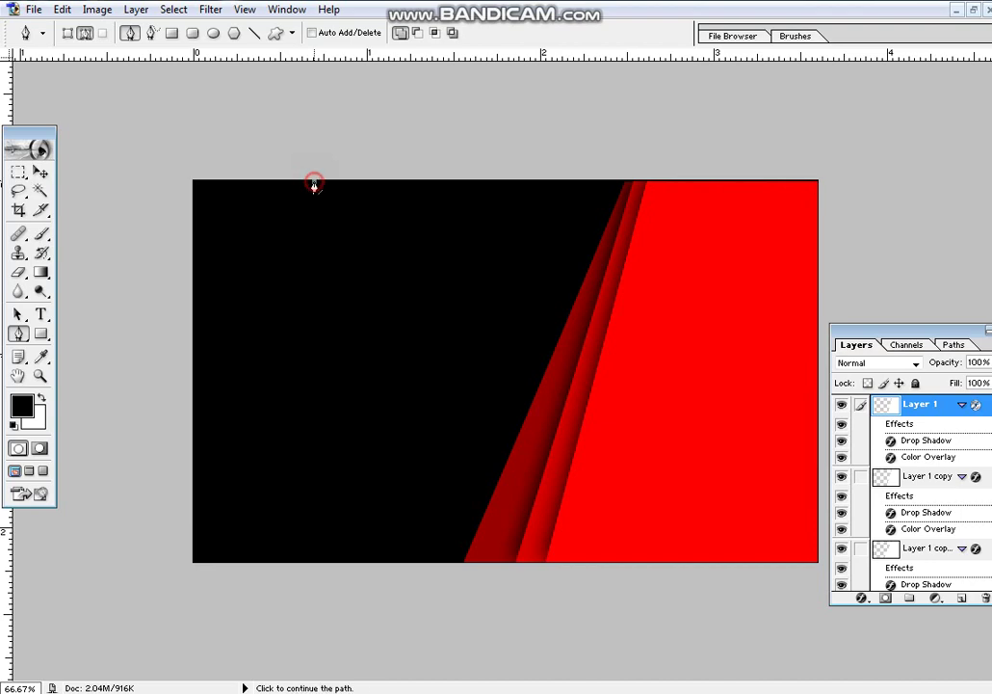
{"action": "left_click", "coordinate": [192, 316]}
{"action": "left_click", "coordinate": [164, 228]}
{"action": "left_click", "coordinate": [182, 162]}
{"action": "left_click", "coordinate": [251, 163]}
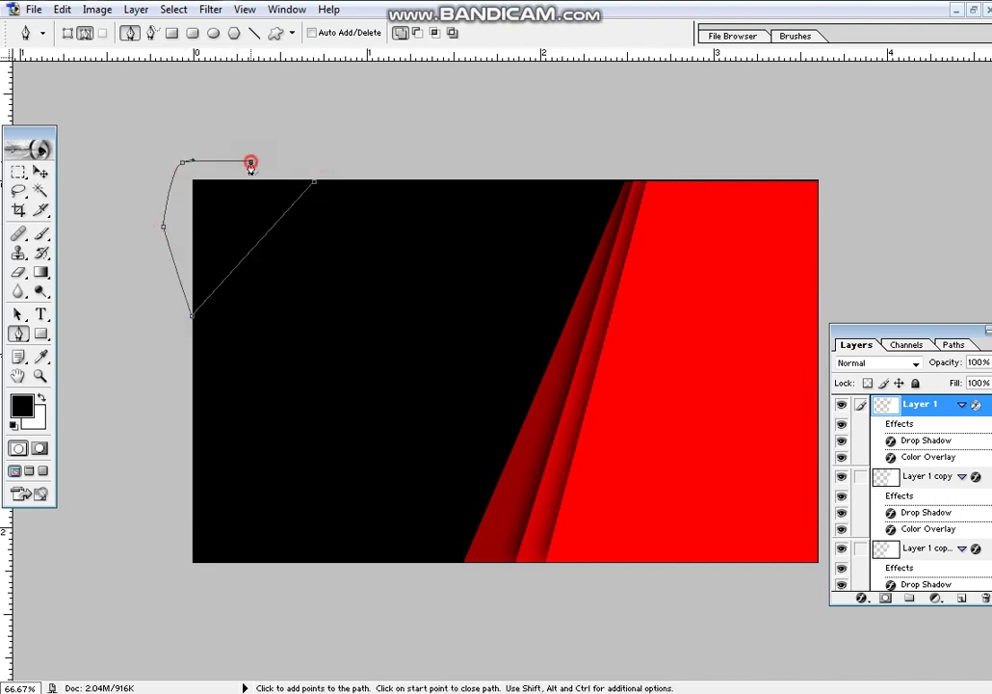
{"action": "key", "text": "Return"}
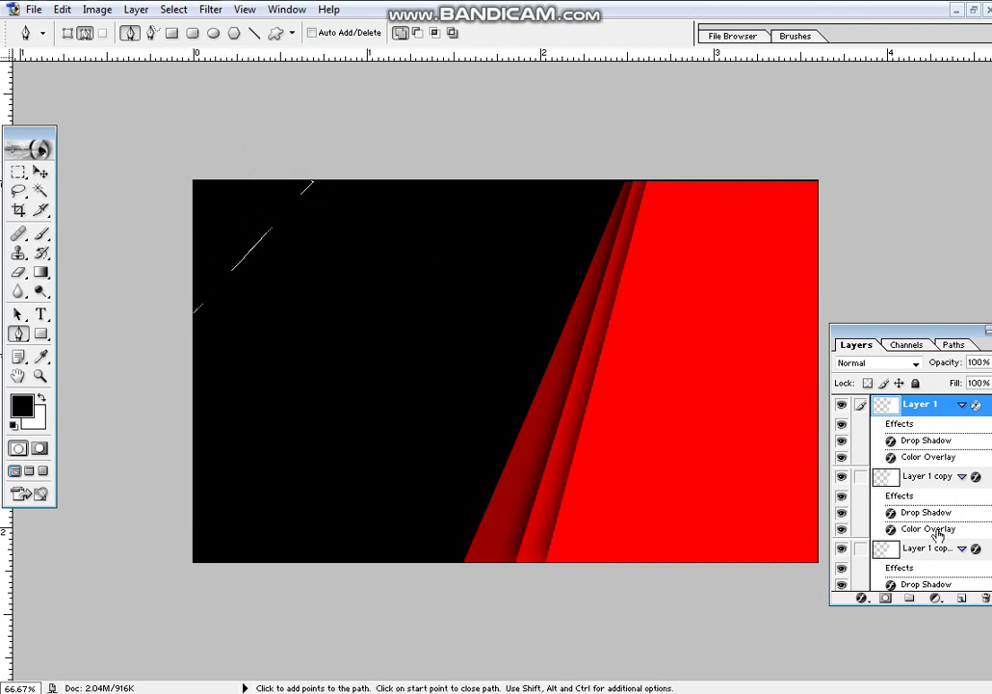
Convert the corner path to a selection and fill it with white on a new layer directly above the background Layer 0.
{"action": "left_click_drag", "start_coordinate": [944, 339], "coordinate": [928, 240]}
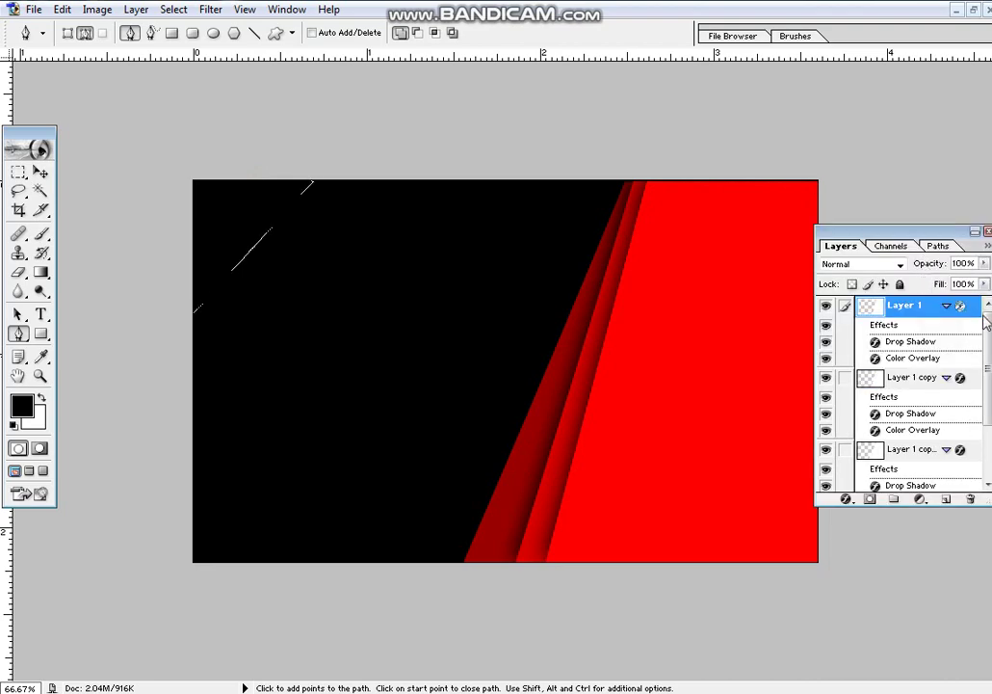
{"action": "left_click_drag", "start_coordinate": [987, 338], "coordinate": [989, 395]}
{"action": "left_click", "coordinate": [920, 448]}
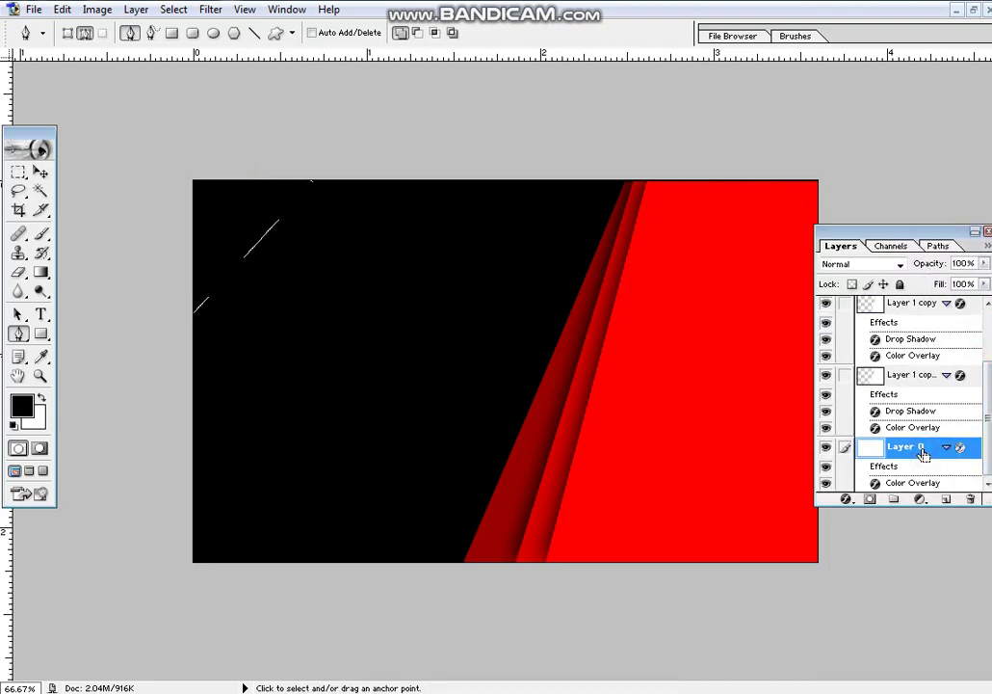
{"action": "right_click", "coordinate": [218, 222]}
{"action": "left_click", "coordinate": [215, 197]}
{"action": "key", "text": "ctrl+shift+alt+n"}
{"action": "key", "text": "ctrl+Return"}
{"action": "key", "text": "ctrl+BackSpace"}
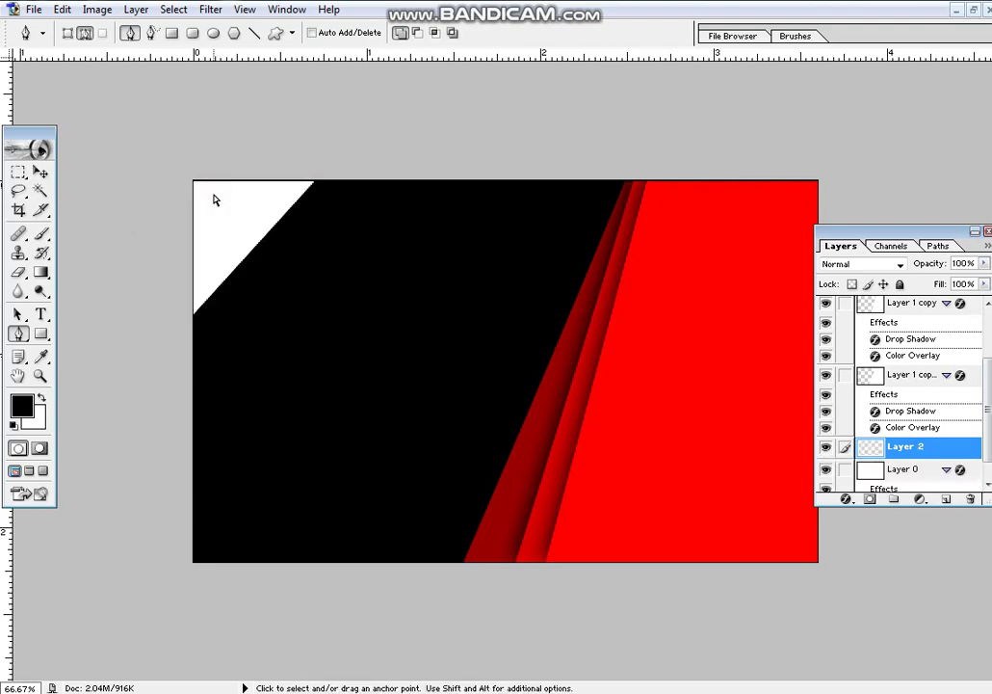
{"action": "key", "text": "v"}
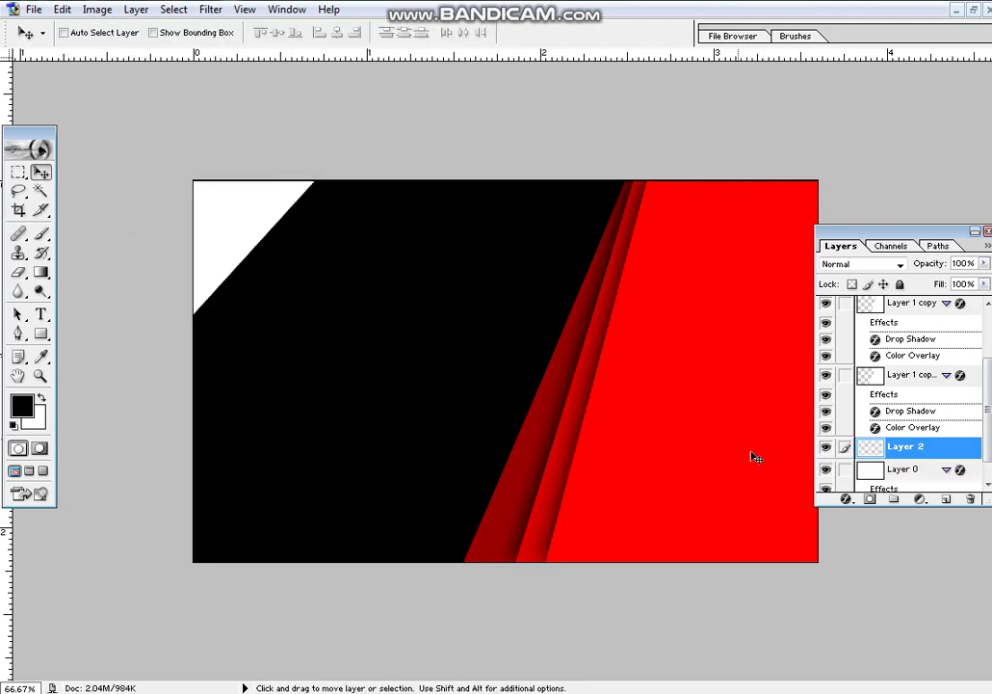
Apply a red Color Overlay at 100% opacity to the corner triangle on Layer 2.
{"action": "left_click", "coordinate": [848, 498]}
{"action": "left_click", "coordinate": [872, 423]}
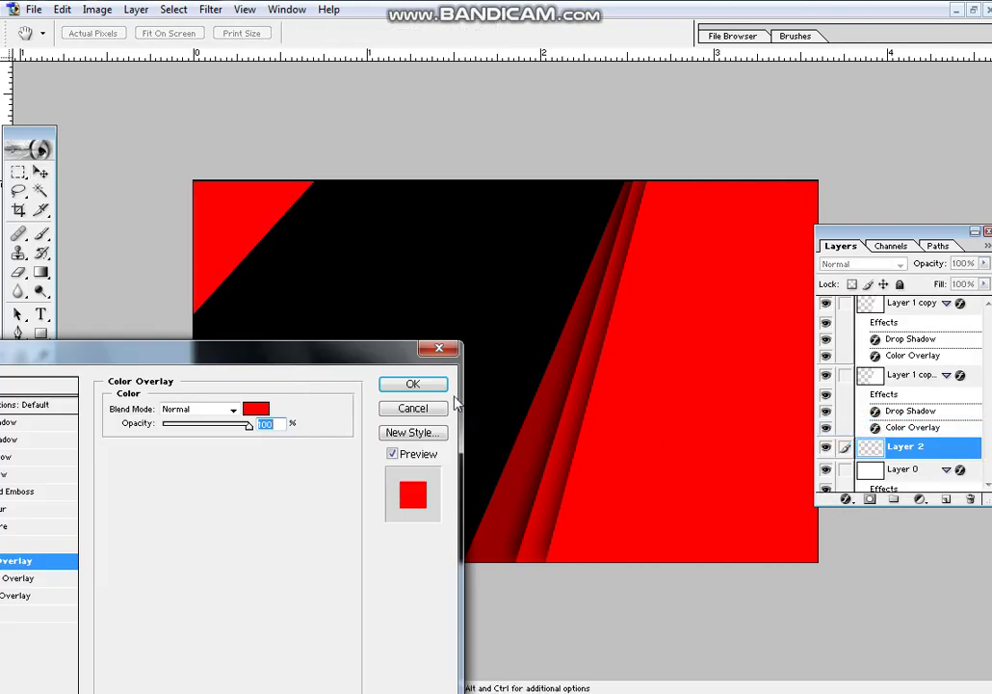
{"action": "left_click", "coordinate": [416, 386]}
Fill a thin rectangular selection from near the card's centre past its right edge with white on a new layer above Layer 0, then deselect.
{"action": "left_click", "coordinate": [18, 173]}
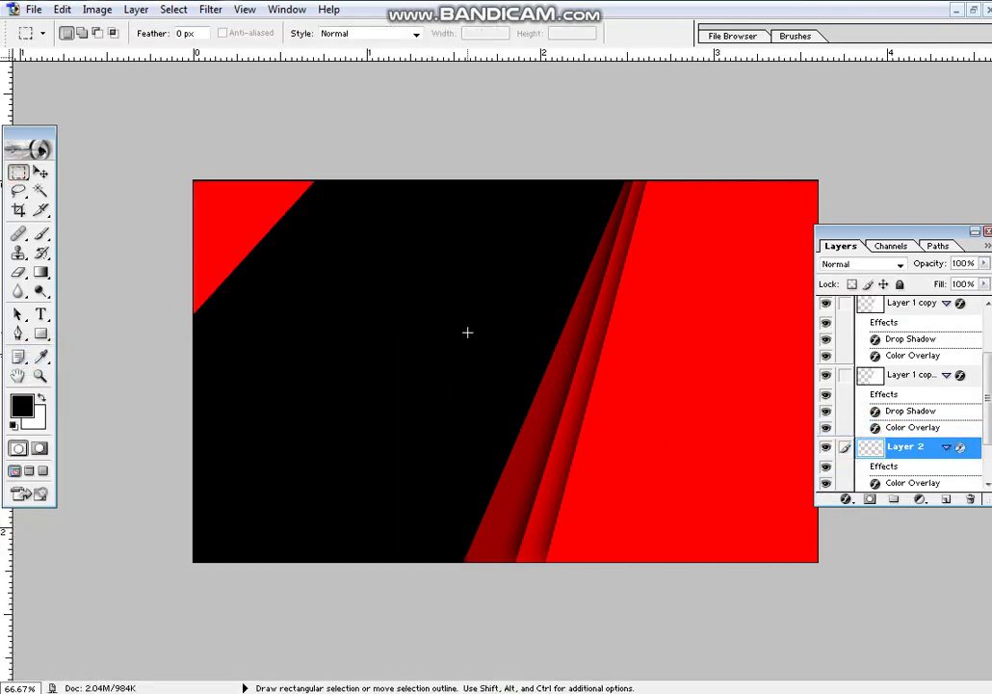
{"action": "left_click_drag", "start_coordinate": [448, 318], "coordinate": [845, 362]}
{"action": "scroll", "coordinate": [945, 478], "scroll_direction": "down", "scroll_amount": 2}
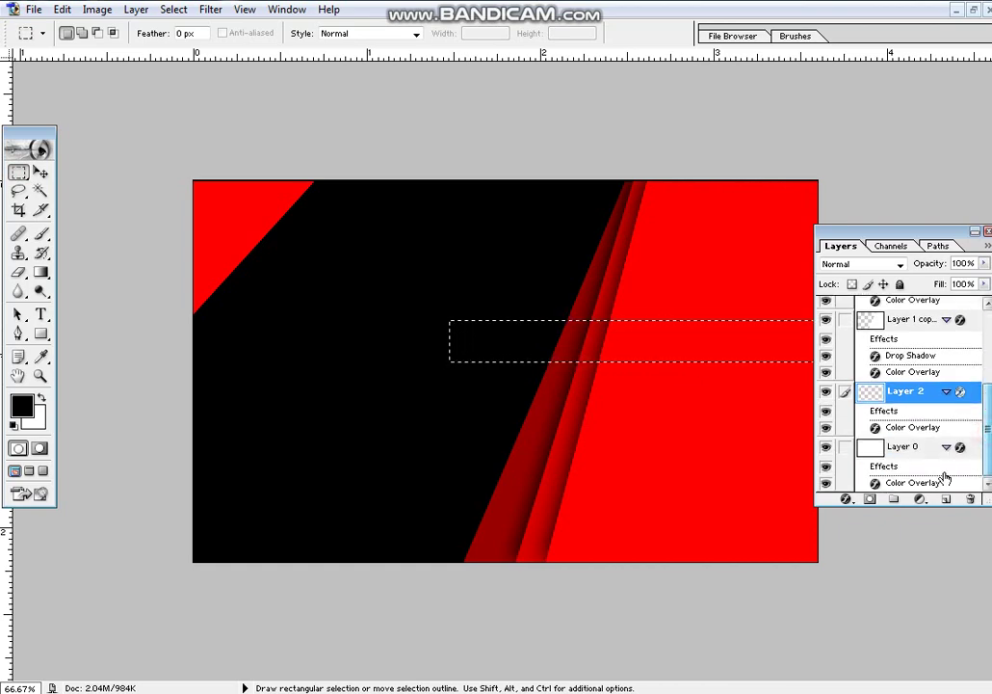
{"action": "left_click", "coordinate": [888, 448]}
{"action": "key", "text": "ctrl+shift+alt+n"}
{"action": "key", "text": "ctrl+BackSpace"}
{"action": "key", "text": "ctrl+d"}
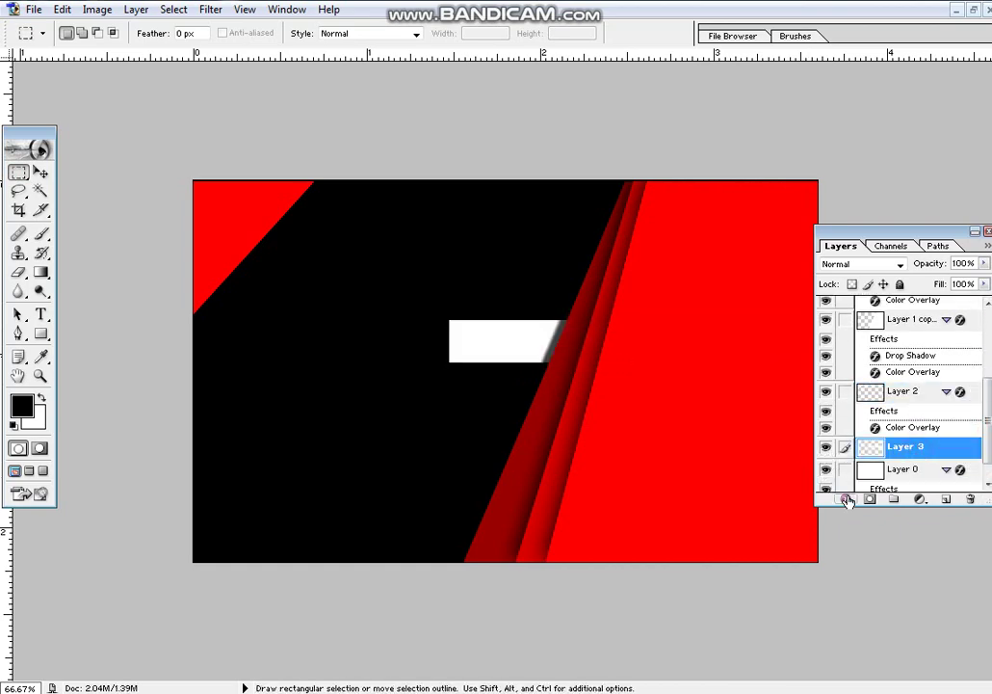
Apply a black (000000) Color Overlay at 100% opacity to the horizontal bar on Layer 3.
{"action": "left_click", "coordinate": [846, 499]}
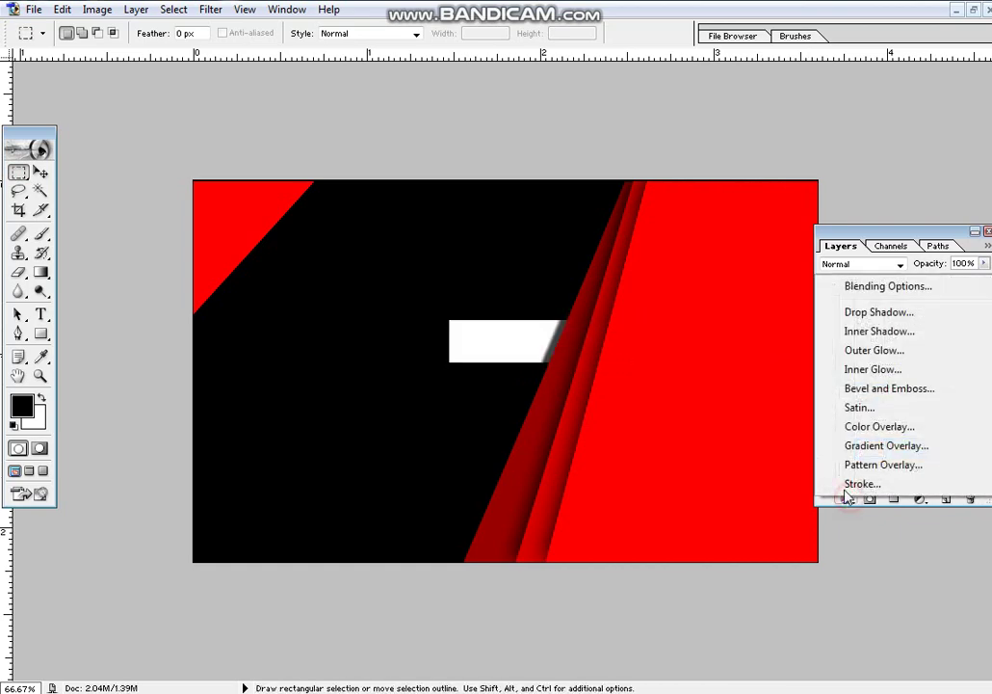
{"action": "left_click", "coordinate": [869, 426]}
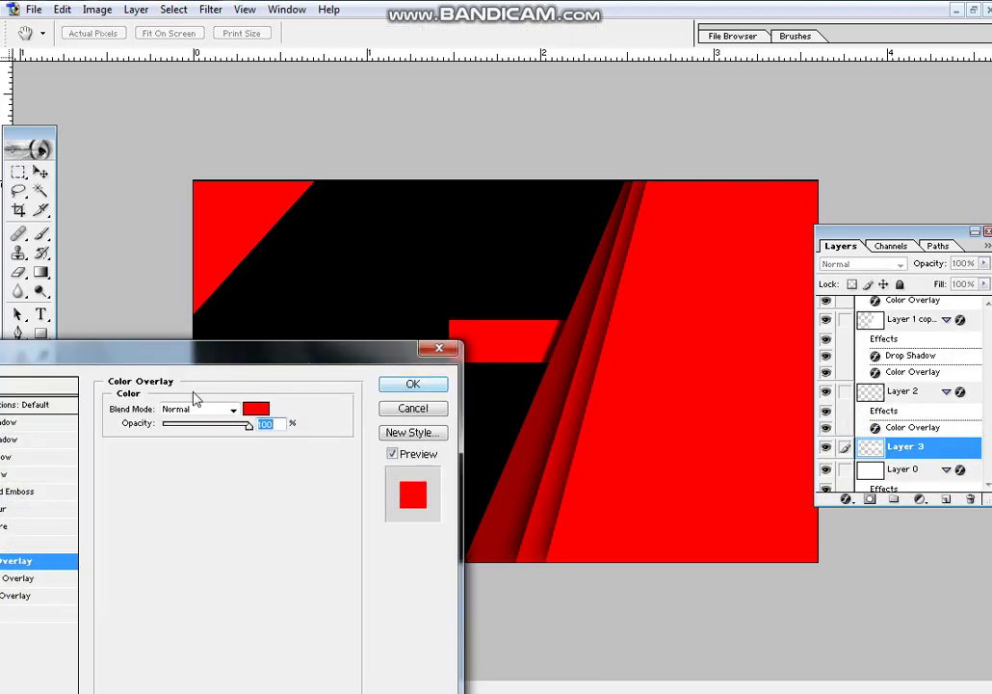
{"action": "left_click", "coordinate": [255, 408]}
{"action": "left_click", "coordinate": [804, 513]}
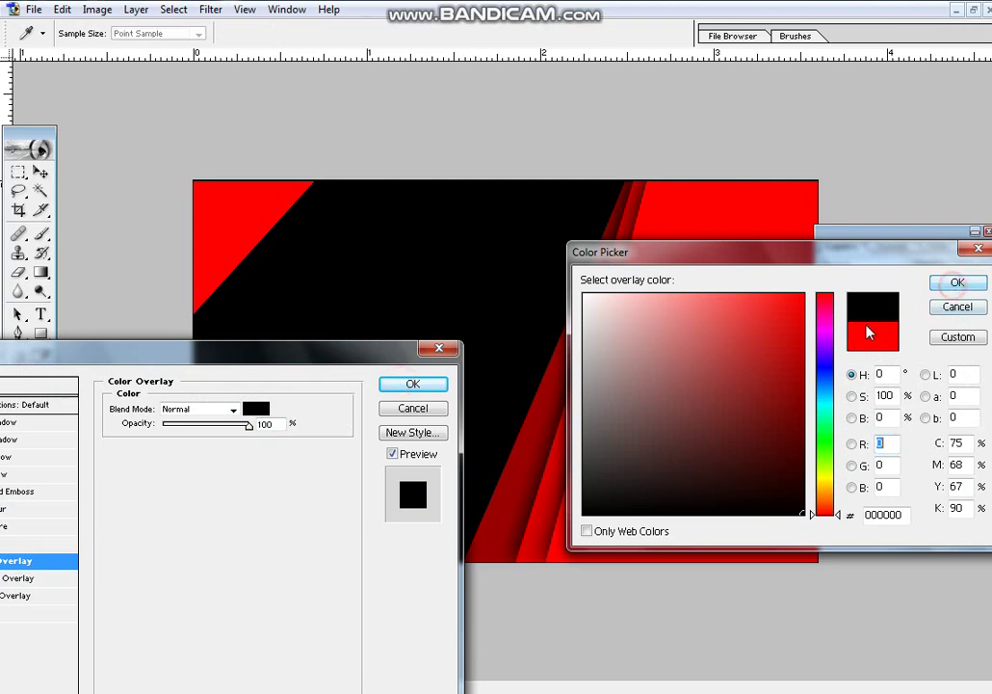
{"action": "left_click", "coordinate": [958, 283]}
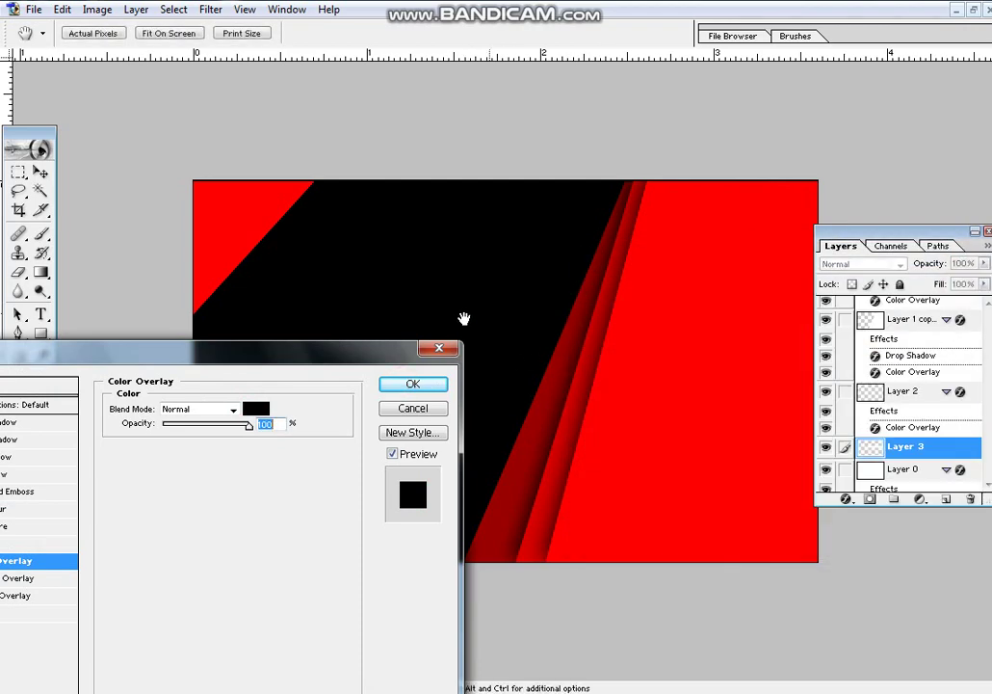
{"action": "left_click", "coordinate": [434, 383]}
Bring the bar's Layer 3 to the top of the layer stack, above Layer 1.
{"action": "key", "text": "v"}
{"action": "key", "text": "ctrl+bracketright"}
{"action": "key", "text": "ctrl+bracketright"}
{"action": "key", "text": "ctrl+bracketright"}
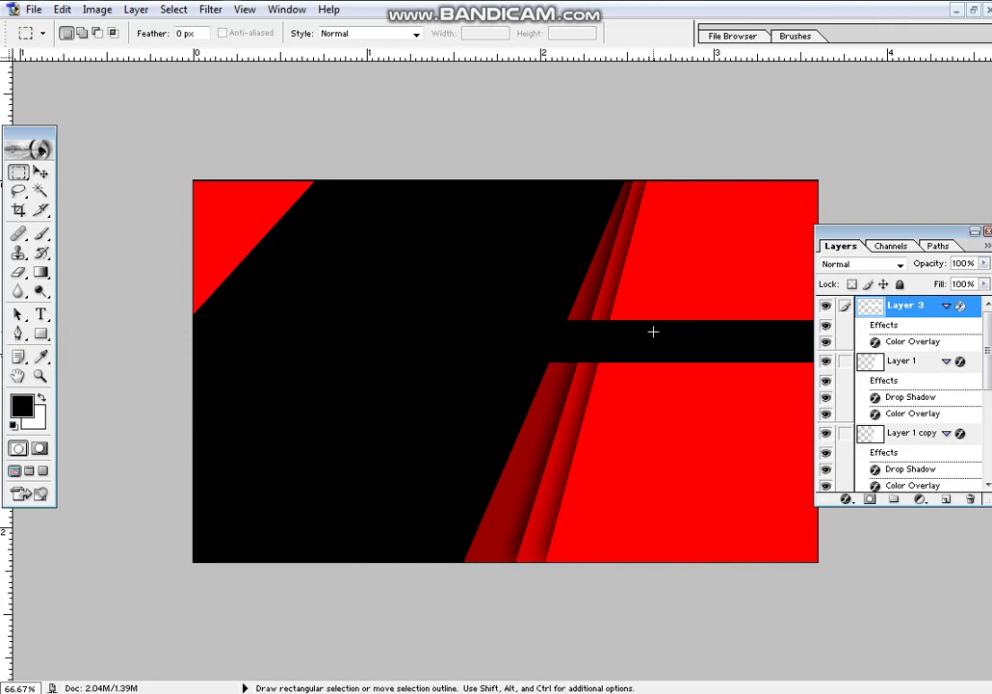
{"action": "key", "text": "v"}
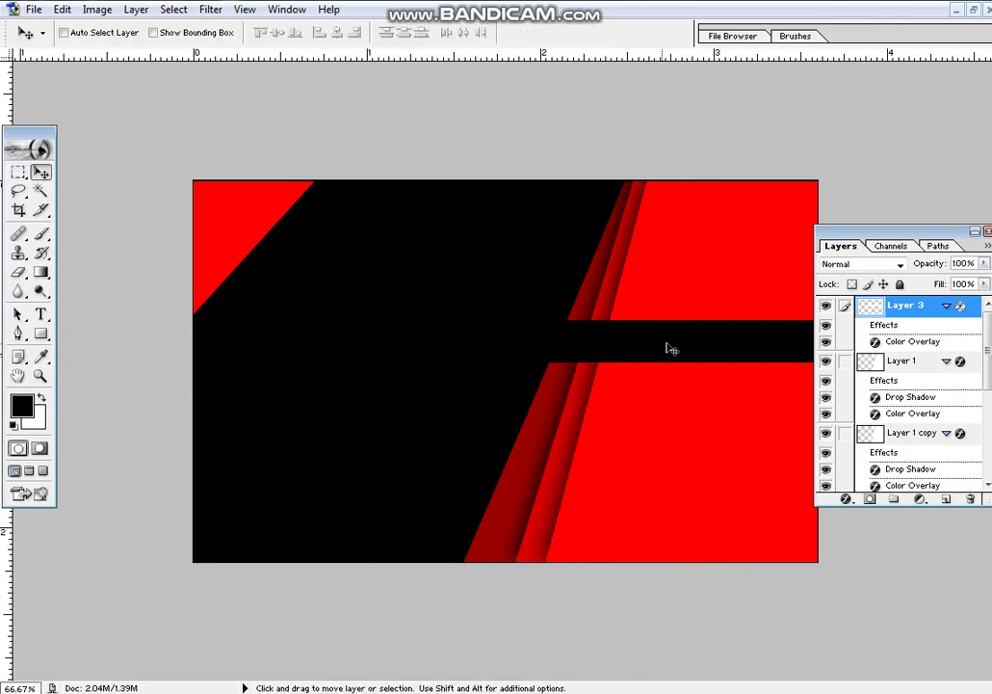
{"action": "left_click", "coordinate": [845, 500]}
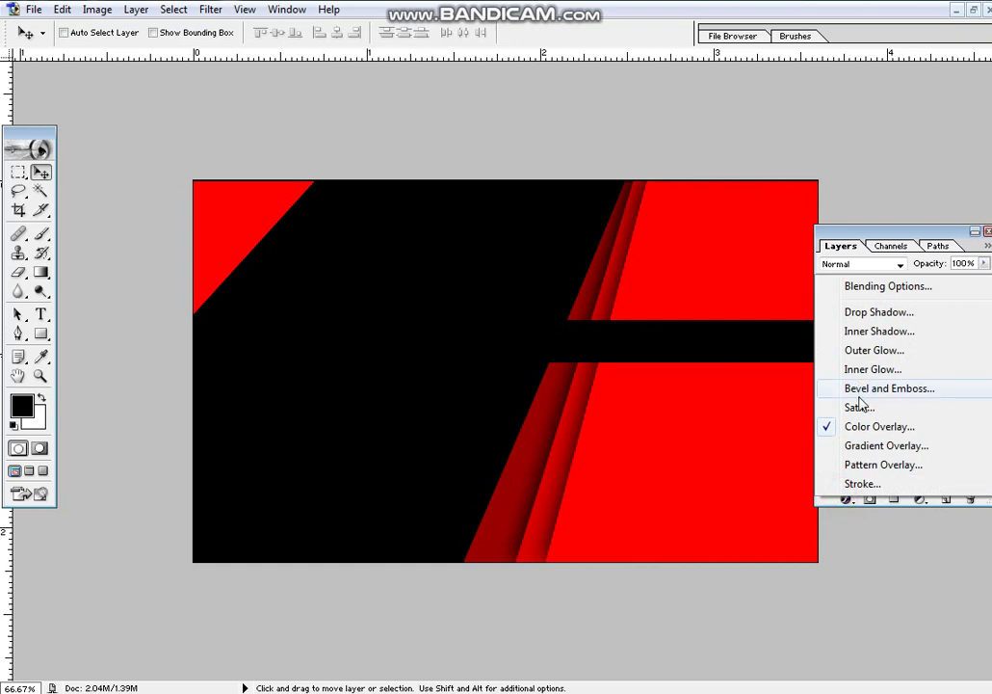
{"action": "left_click", "coordinate": [869, 313]}
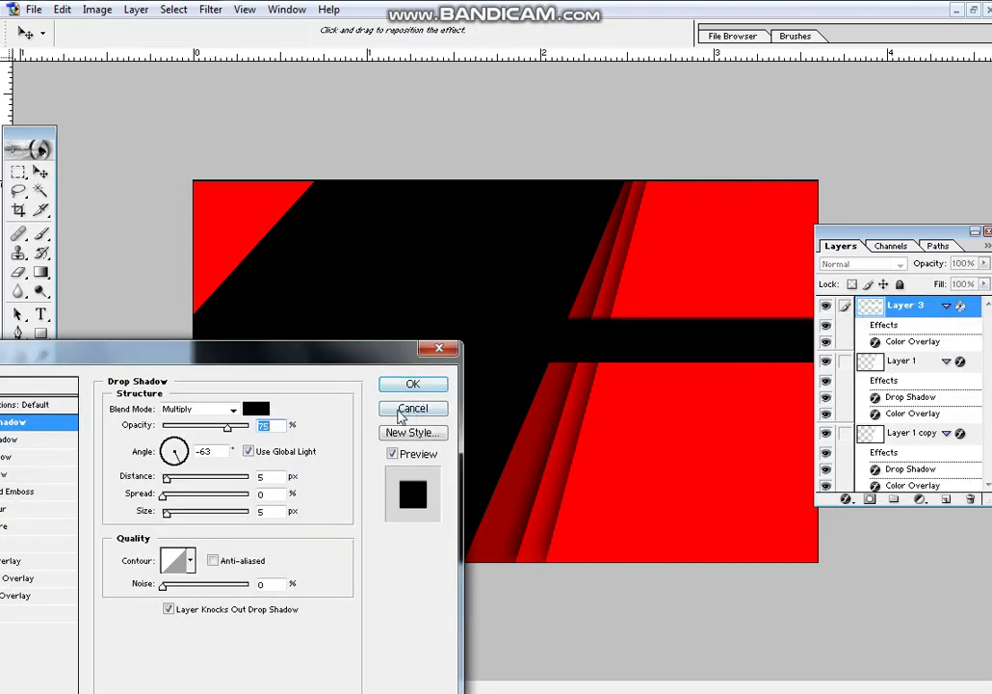
{"action": "left_click_drag", "start_coordinate": [85, 353], "coordinate": [186, 352]}
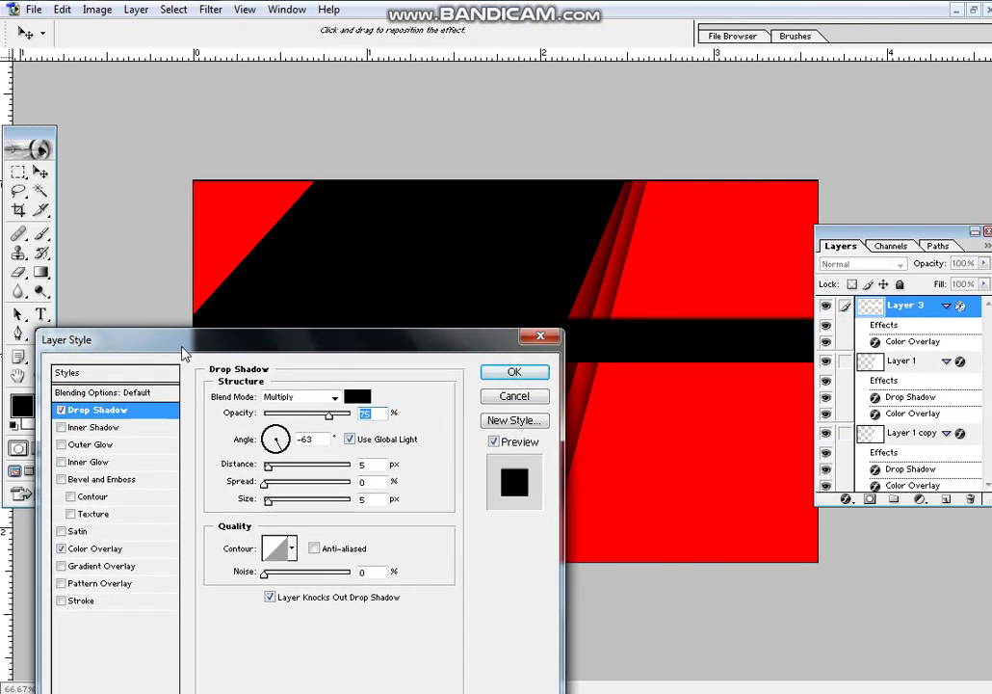
{"action": "left_click", "coordinate": [60, 411]}
Try a 3 px outside Stroke in gray 807676 at 100% opacity on the bar's Layer 3.
{"action": "left_click", "coordinate": [108, 602]}
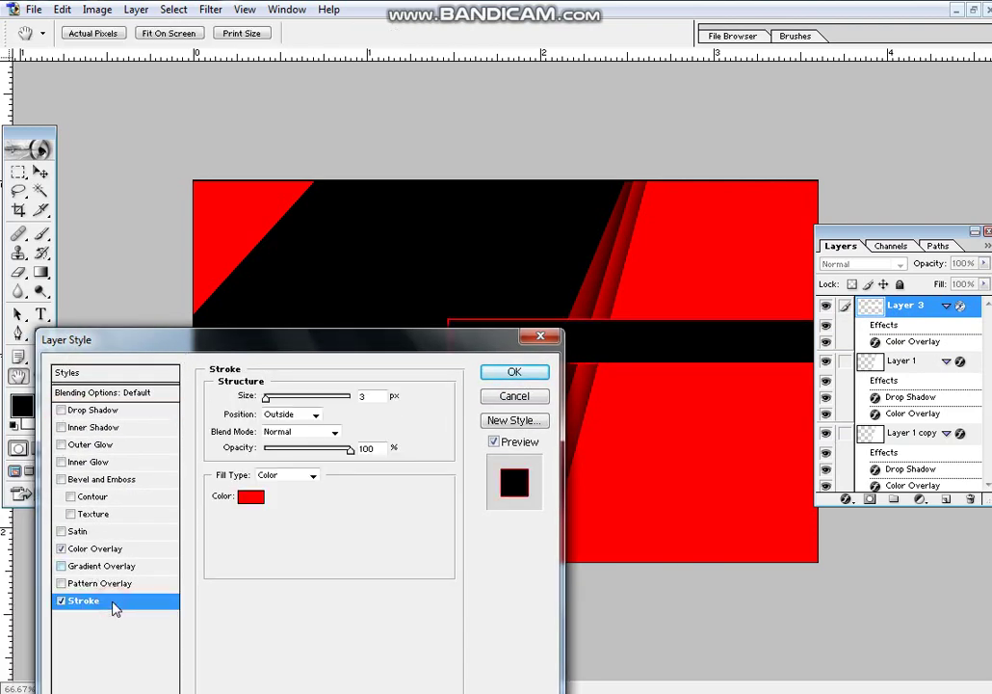
{"action": "left_click", "coordinate": [253, 506]}
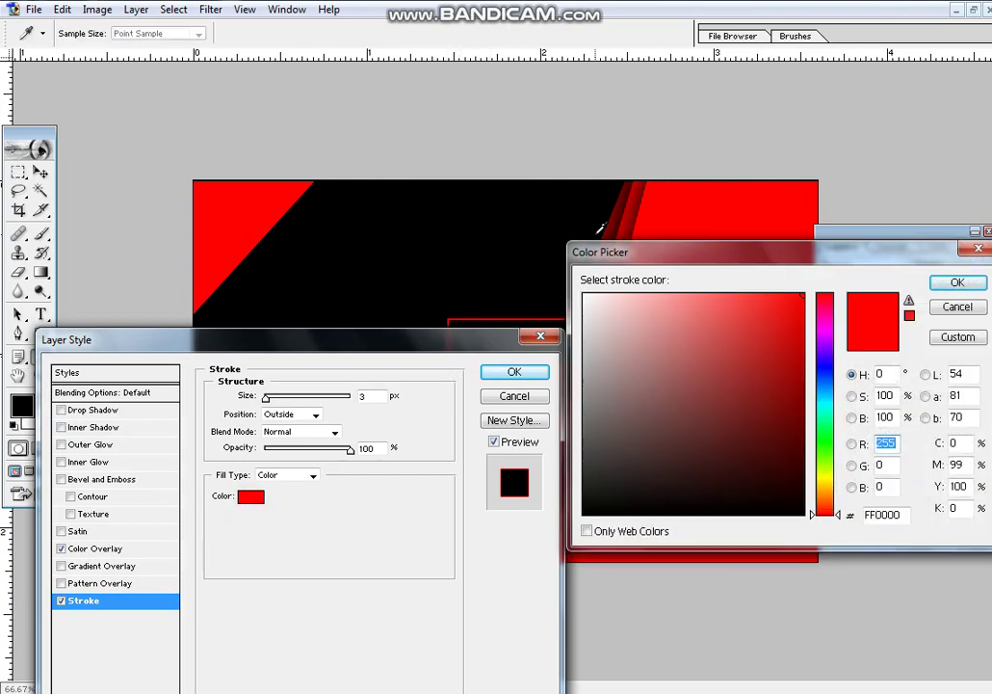
{"action": "left_click", "coordinate": [544, 244]}
{"action": "left_click", "coordinate": [594, 294]}
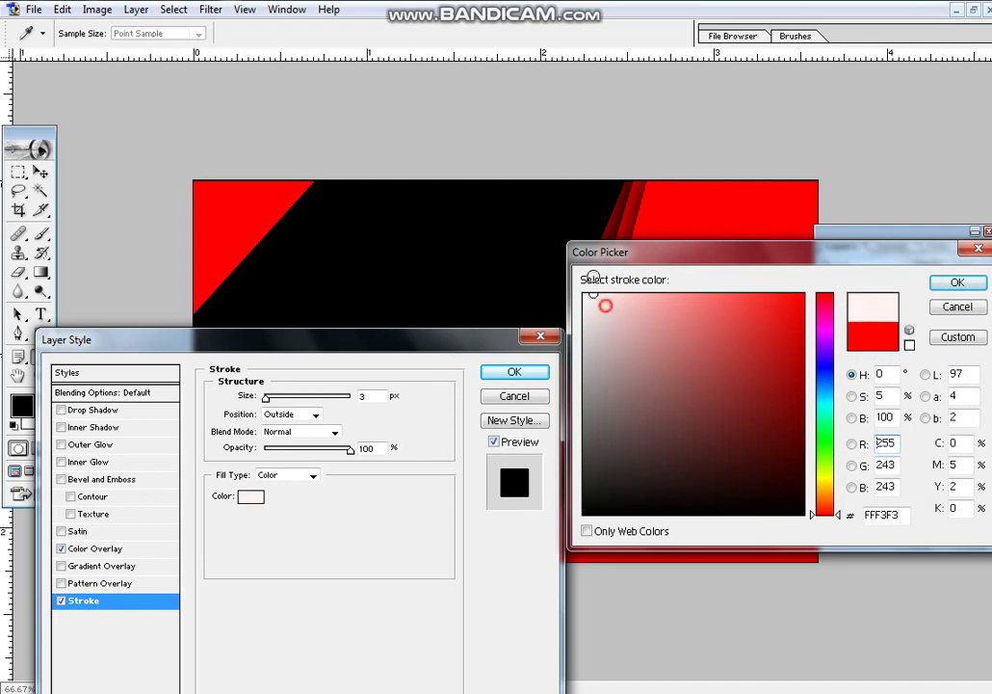
{"action": "left_click", "coordinate": [592, 373]}
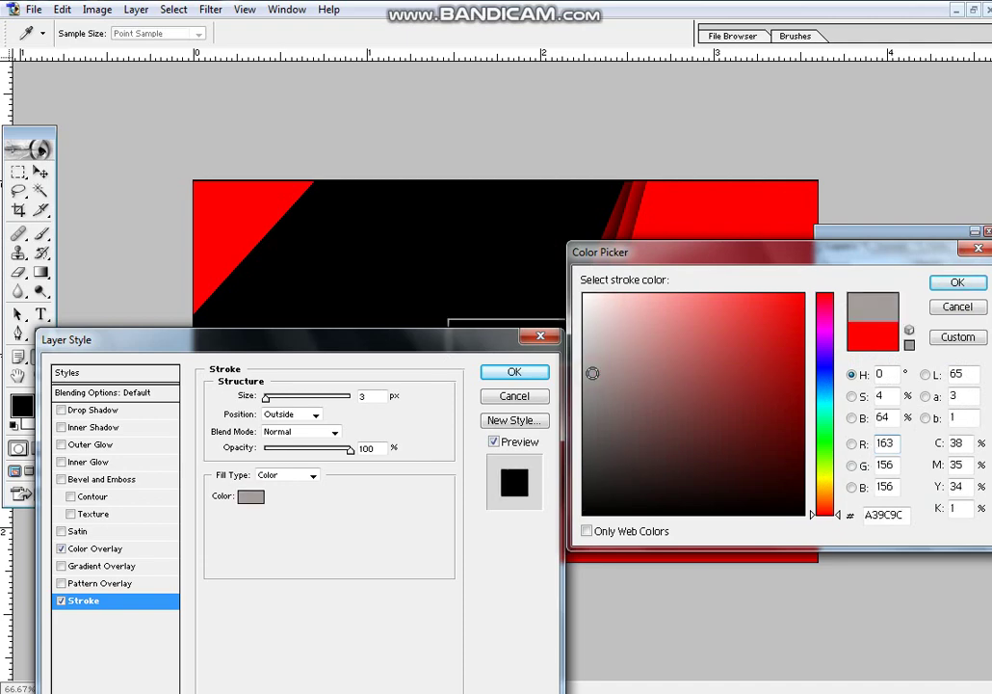
{"action": "left_click", "coordinate": [599, 403]}
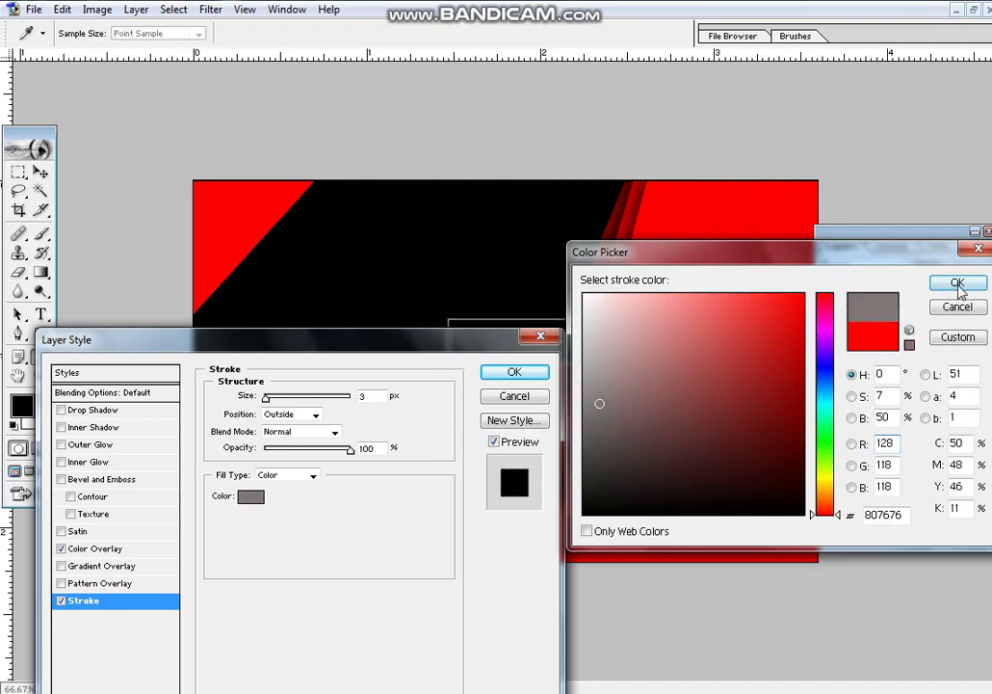
{"action": "left_click", "coordinate": [958, 283]}
{"action": "left_click", "coordinate": [514, 372]}
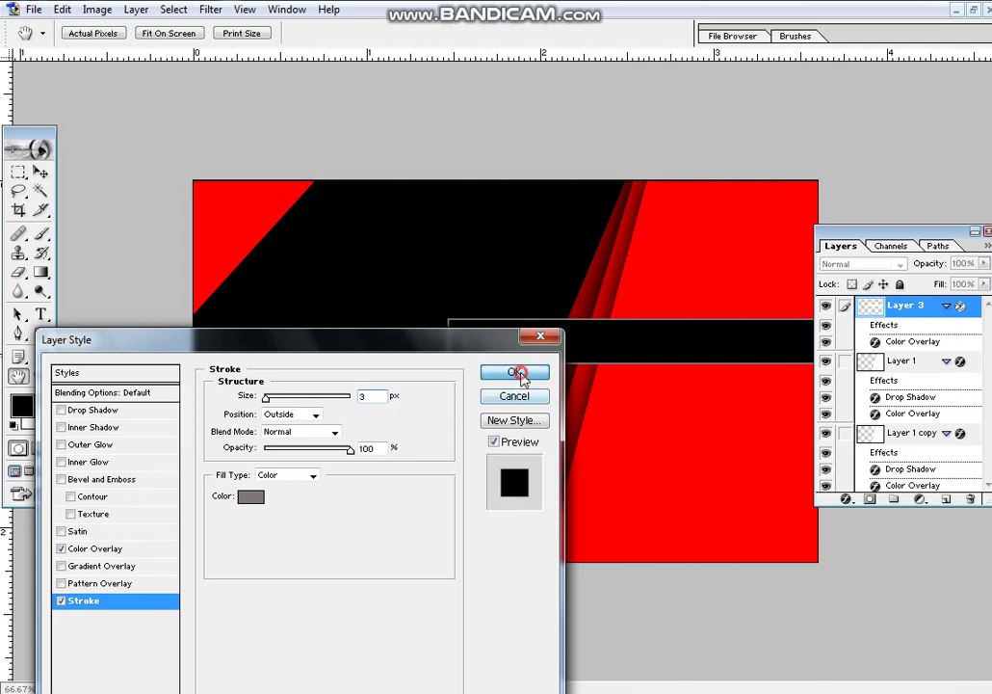
Turn off the Stroke effect on the bar's Layer 3.
{"action": "left_click", "coordinate": [847, 500]}
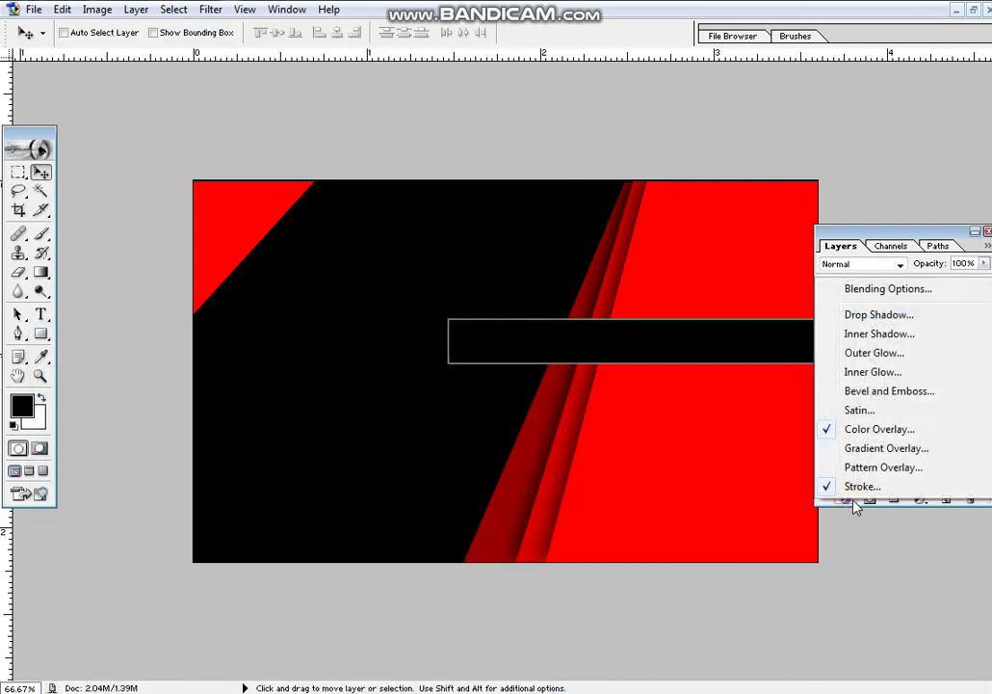
{"action": "left_click", "coordinate": [860, 487]}
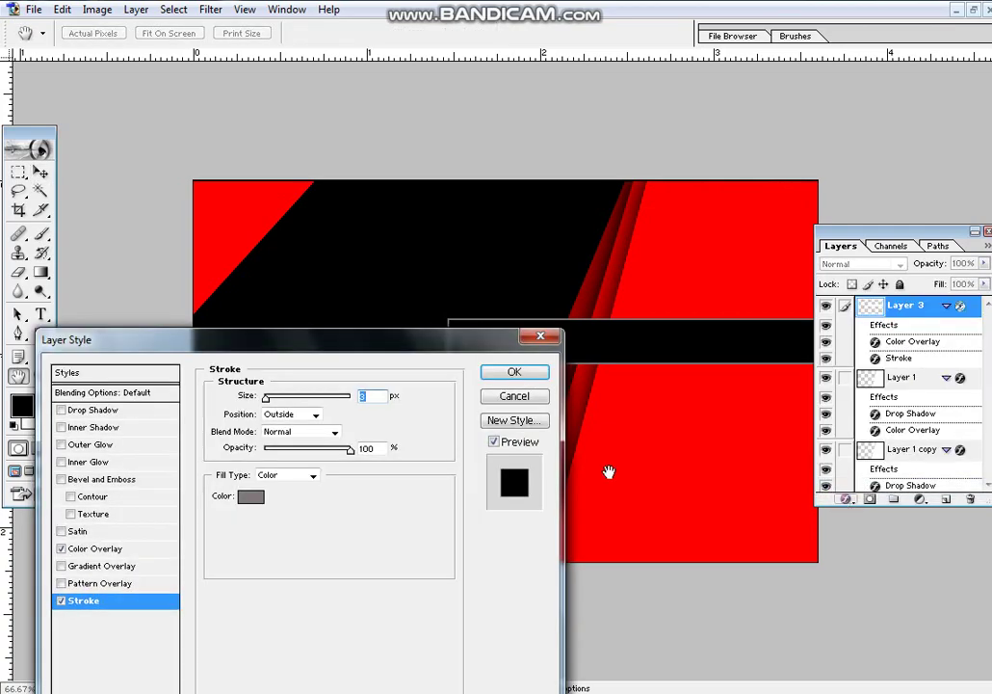
{"action": "left_click", "coordinate": [62, 600]}
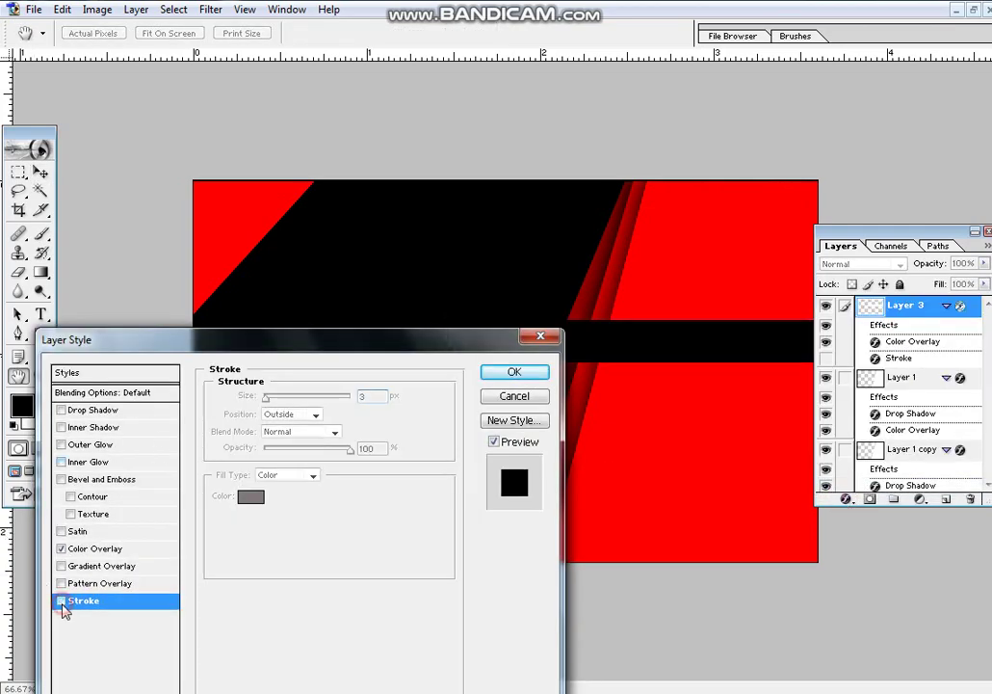
{"action": "left_click", "coordinate": [513, 372]}
Add the text ENTERPRISES over the start of the horizontal bar on a new text layer.
{"action": "key", "text": "t"}
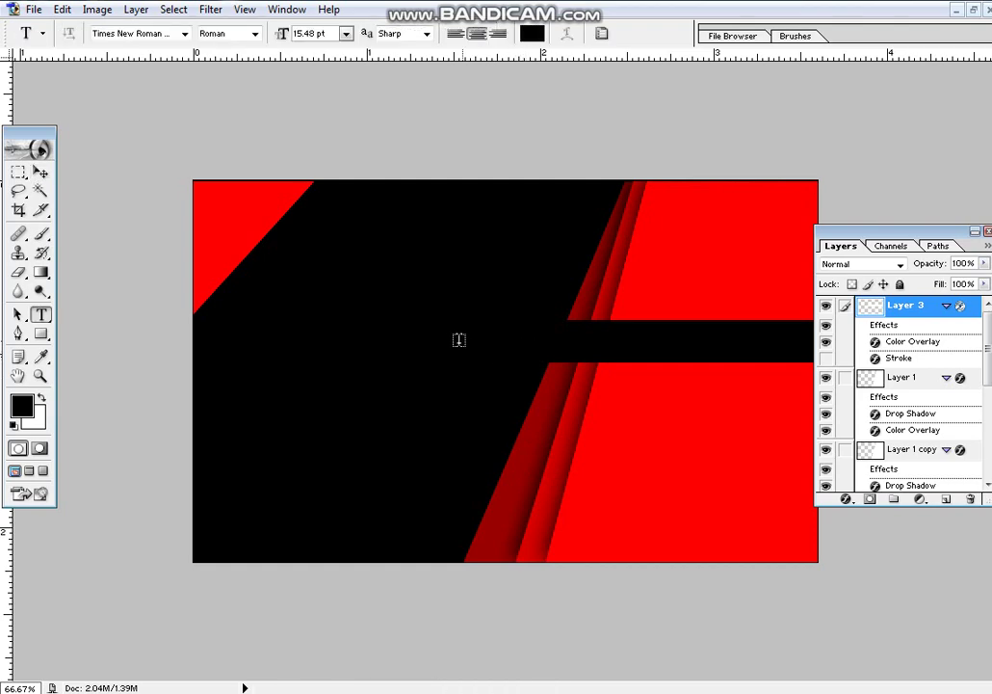
{"action": "left_click", "coordinate": [453, 343]}
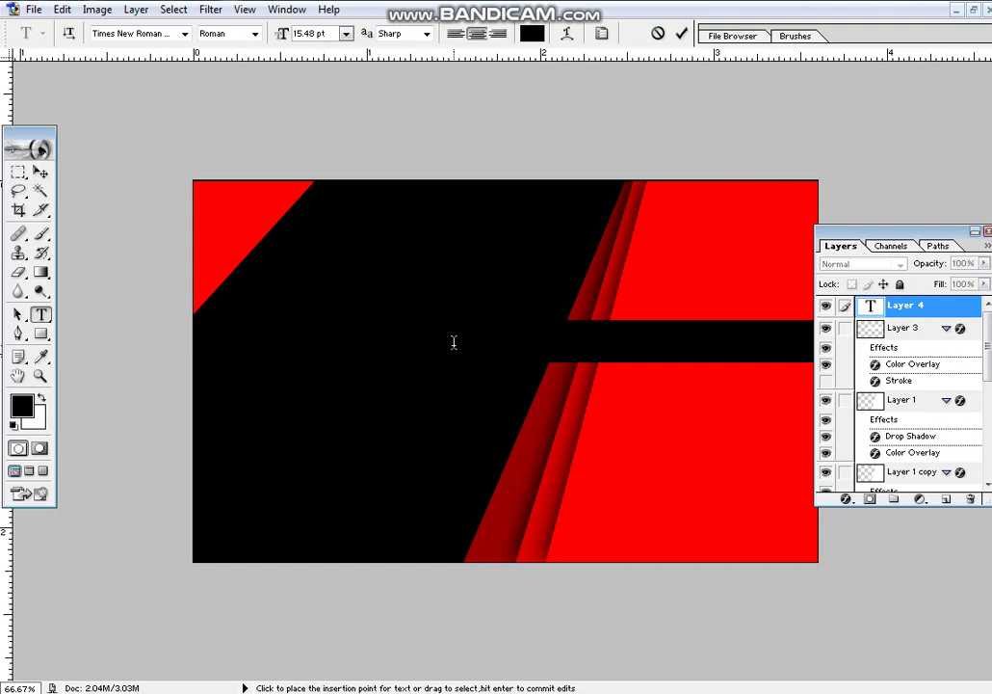
{"action": "type", "text": "Channel Name"}
Set the ENTERPRISES text to Arial Bold and shift it along the bar toward the red layers.
{"action": "key", "text": "ctrl+a"}
{"action": "left_click", "coordinate": [140, 35]}
{"action": "type", "text": "Ari"}
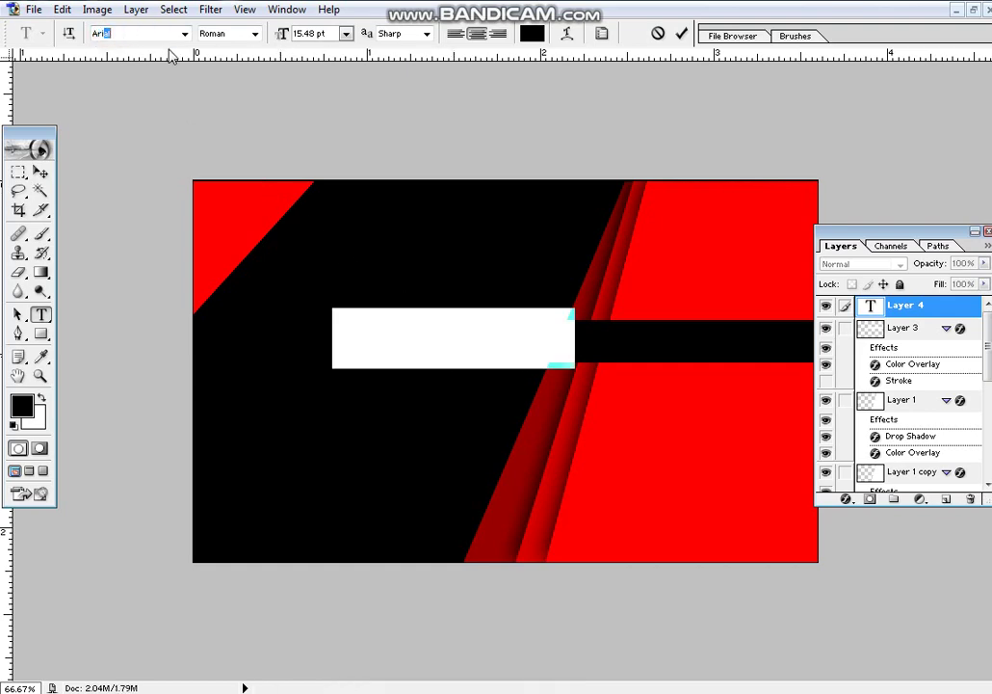
{"action": "key", "text": "Return"}
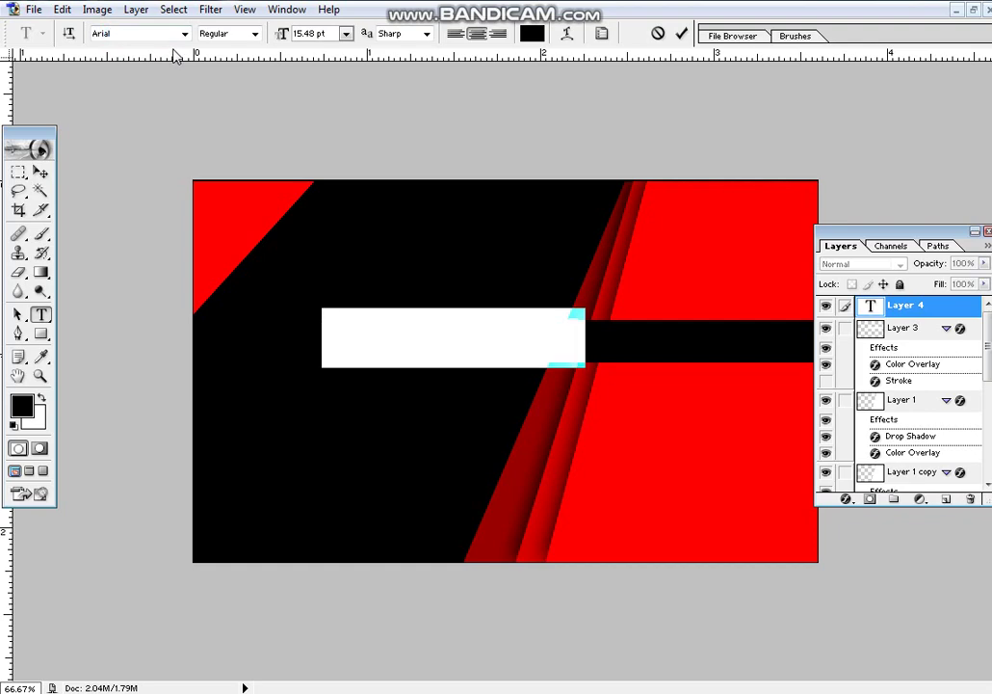
{"action": "left_click", "coordinate": [226, 36]}
{"action": "type", "text": "Bold"}
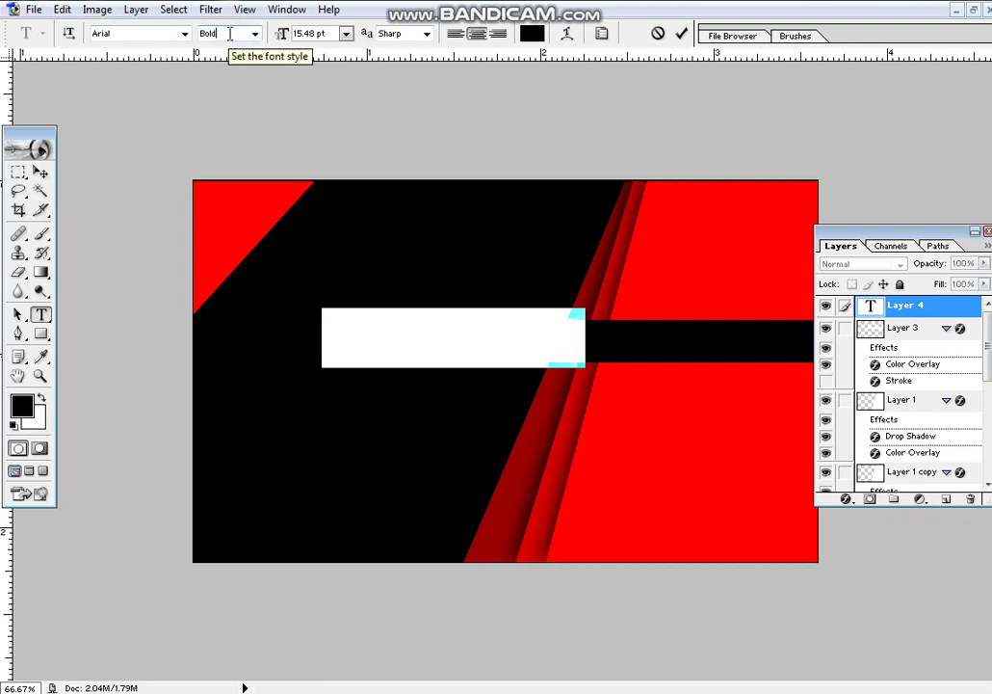
{"action": "key", "text": "Return"}
{"action": "left_click", "coordinate": [41, 171]}
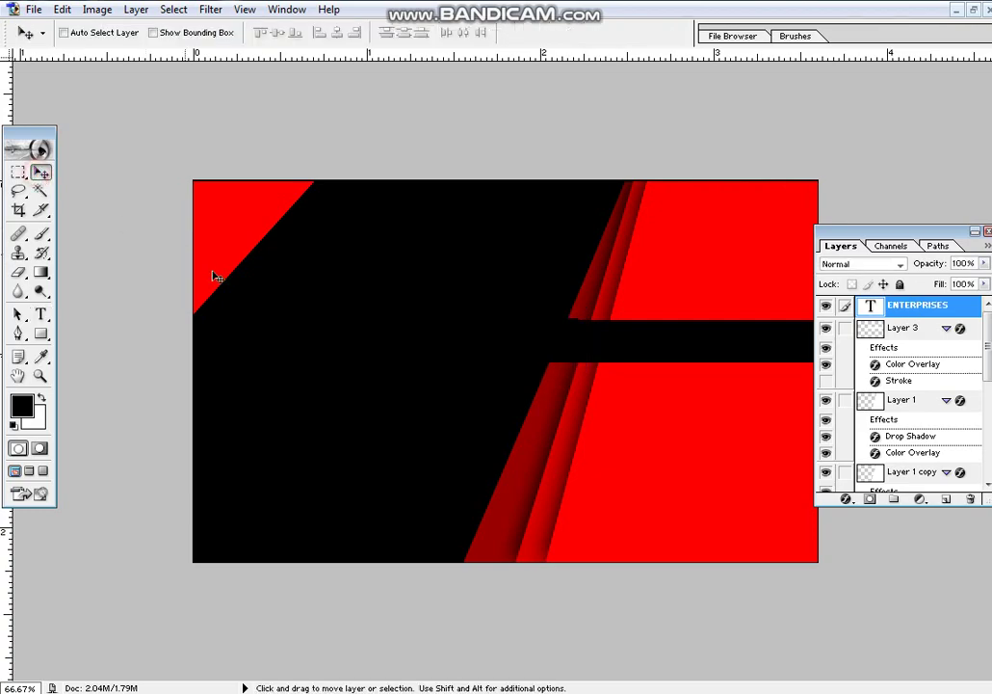
{"action": "left_click_drag", "start_coordinate": [344, 355], "coordinate": [472, 364]}
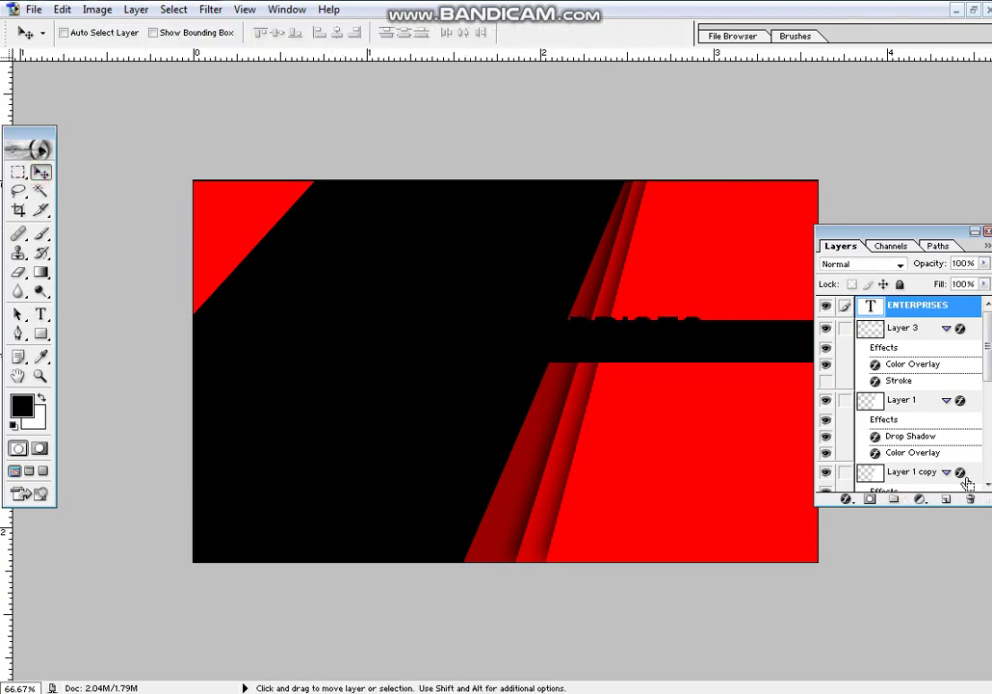
Apply a white Color Overlay at 100% opacity to the ENTERPRISES text layer.
{"action": "left_click", "coordinate": [846, 499]}
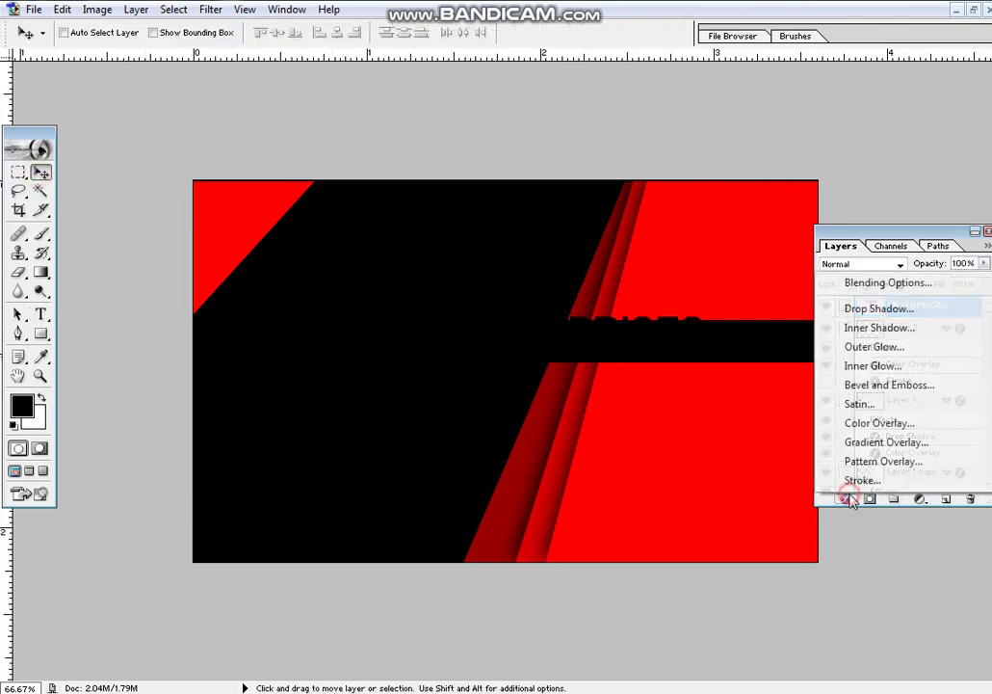
{"action": "left_click", "coordinate": [864, 425]}
{"action": "left_click", "coordinate": [355, 396]}
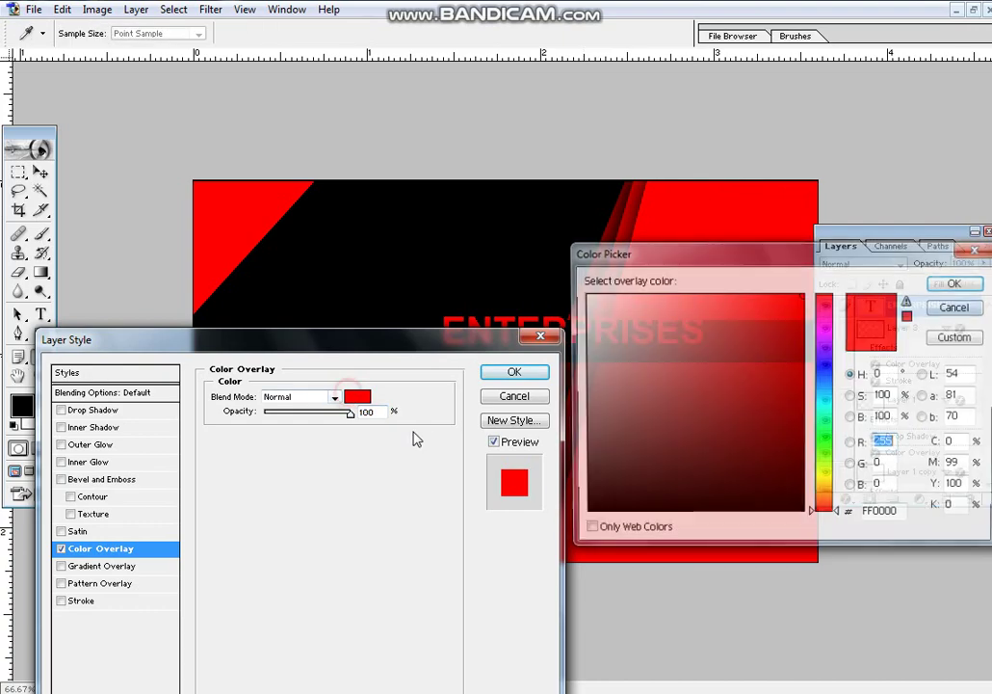
{"action": "left_click", "coordinate": [594, 317]}
{"action": "left_click", "coordinate": [589, 295]}
{"action": "left_click", "coordinate": [949, 283]}
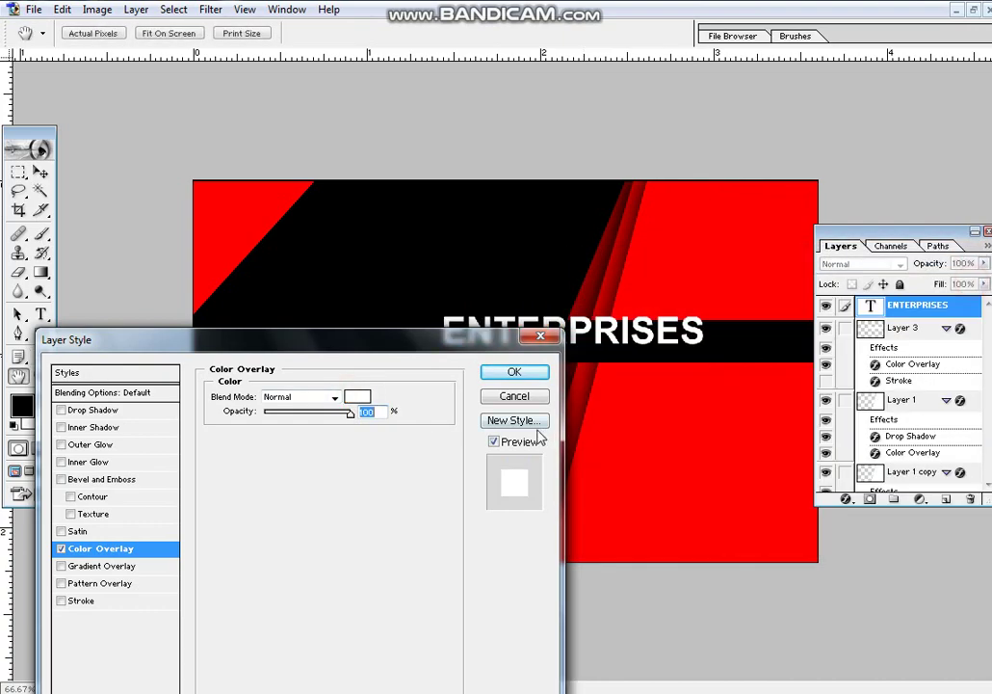
{"action": "left_click", "coordinate": [514, 372]}
Place the ENTERPRISES text on the bar's section over the red area, resize it to 11.48 pt and centre it in the bar's height.
{"action": "key", "text": "v"}
{"action": "left_click_drag", "start_coordinate": [543, 342], "coordinate": [637, 352]}
{"action": "key", "text": "t"}
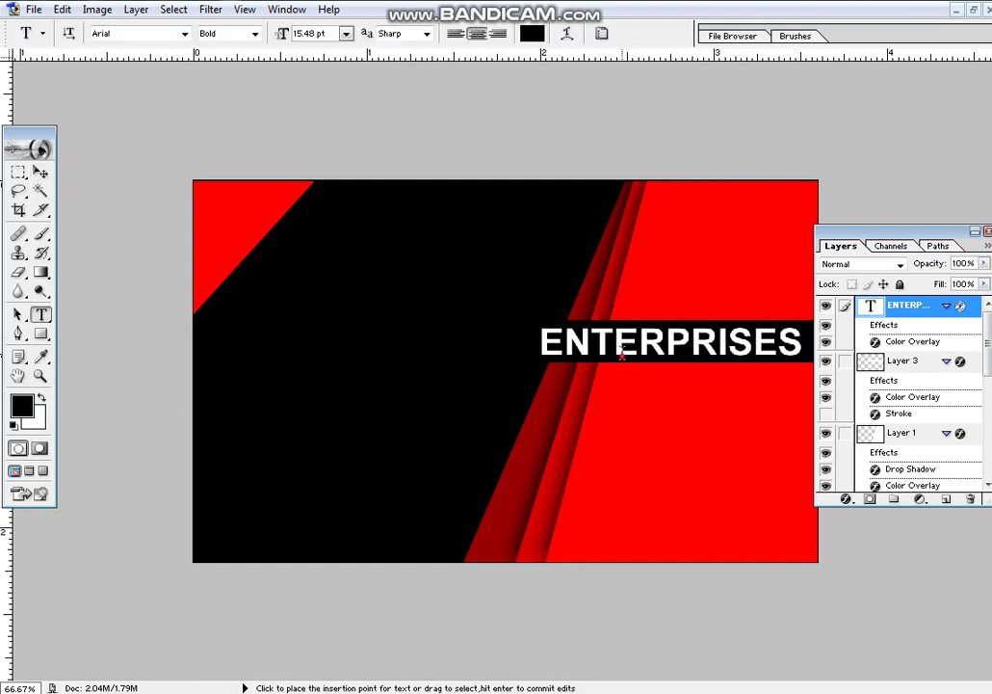
{"action": "double_click", "coordinate": [628, 359]}
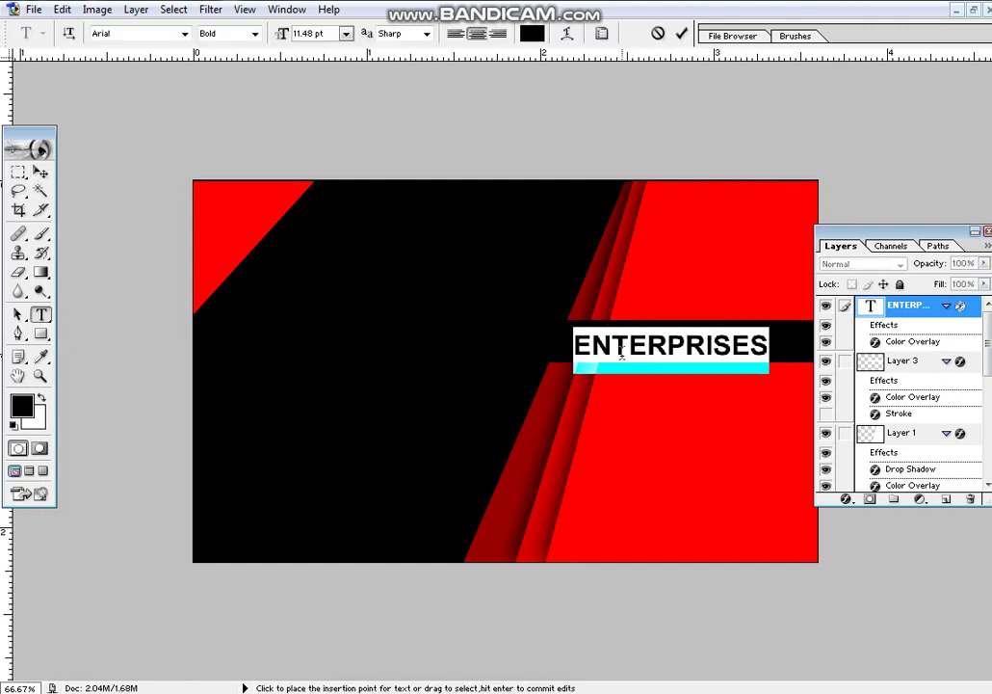
{"action": "left_click", "coordinate": [39, 172]}
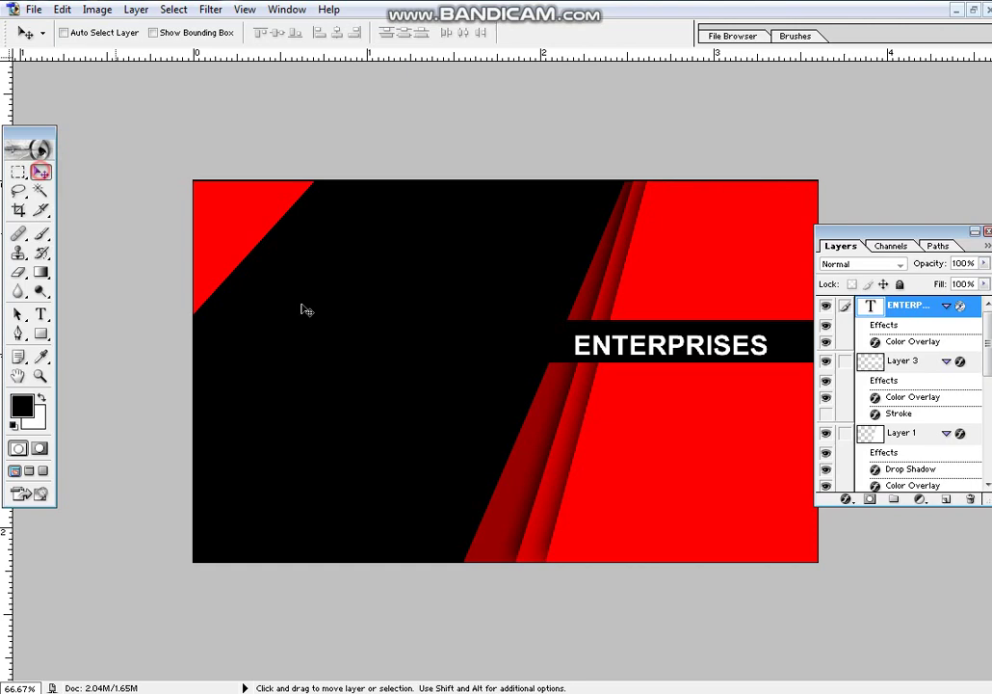
{"action": "left_click_drag", "start_coordinate": [636, 350], "coordinate": [643, 344]}
Set the tracking of the ENTERPRISES text to 50 and shift the text slightly along the black bar, centring it in the bar's height.
{"action": "key", "text": "t"}
{"action": "double_click", "coordinate": [651, 345]}
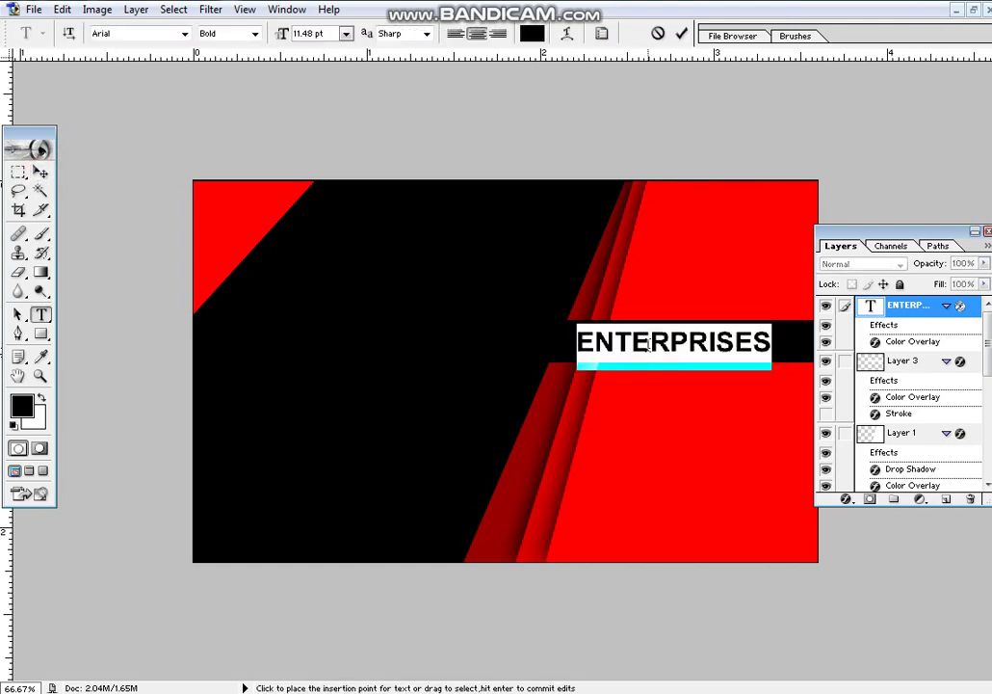
{"action": "key", "text": "ctrl+t"}
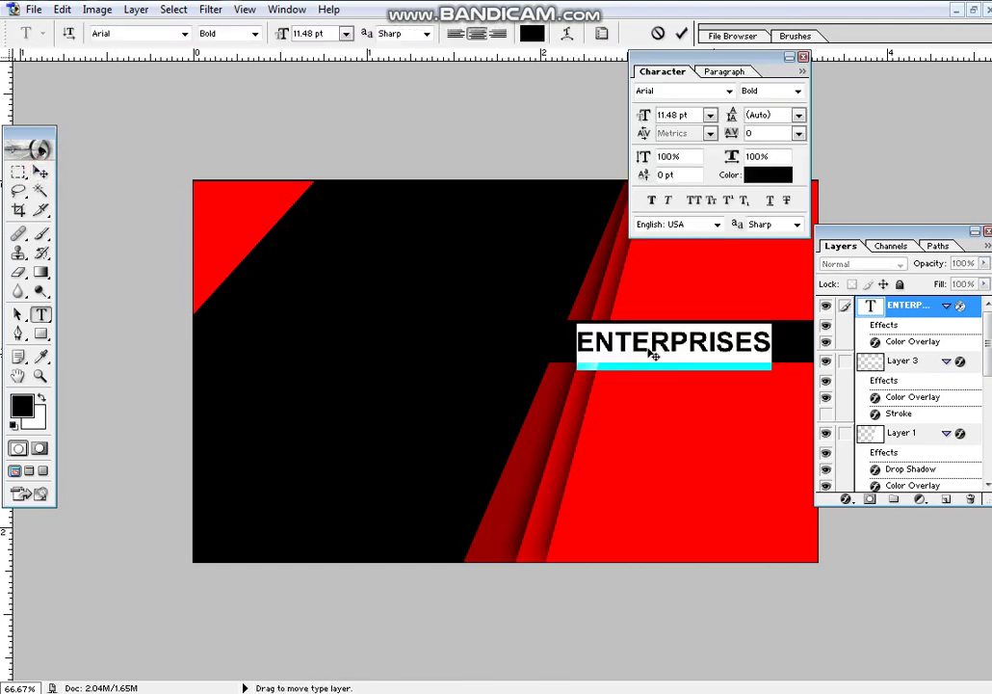
{"action": "left_click", "coordinate": [799, 134]}
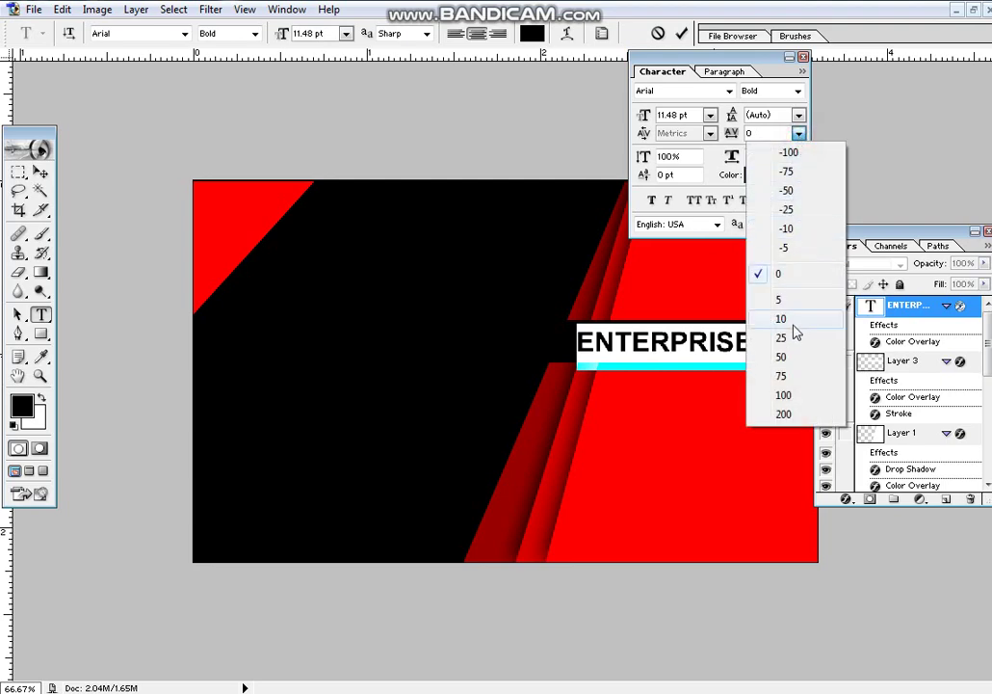
{"action": "left_click", "coordinate": [797, 324]}
{"action": "left_click", "coordinate": [799, 133]}
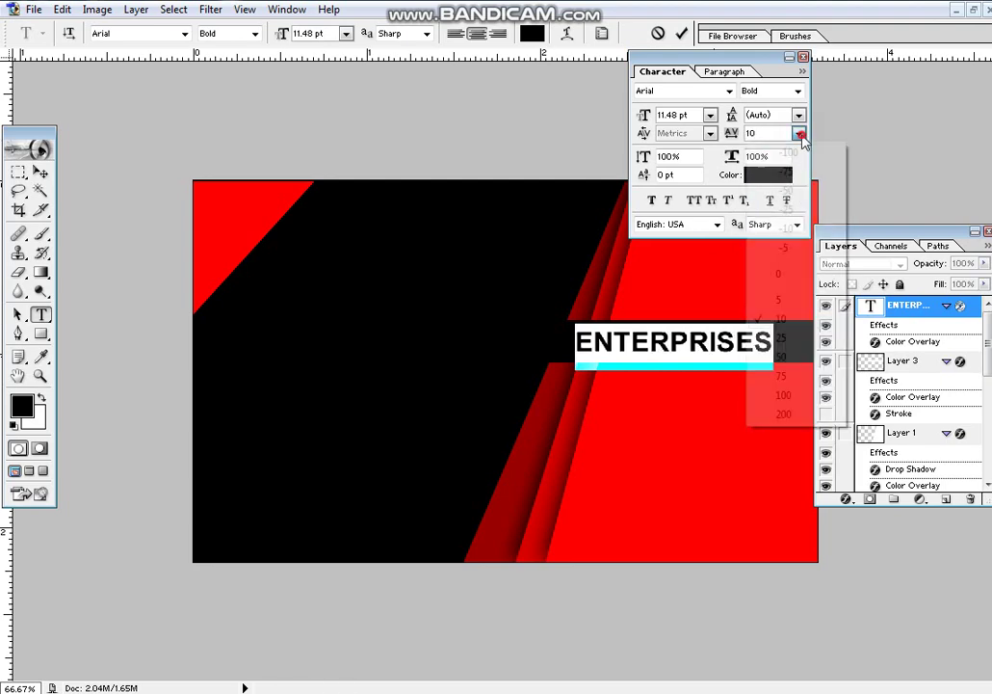
{"action": "left_click", "coordinate": [790, 356]}
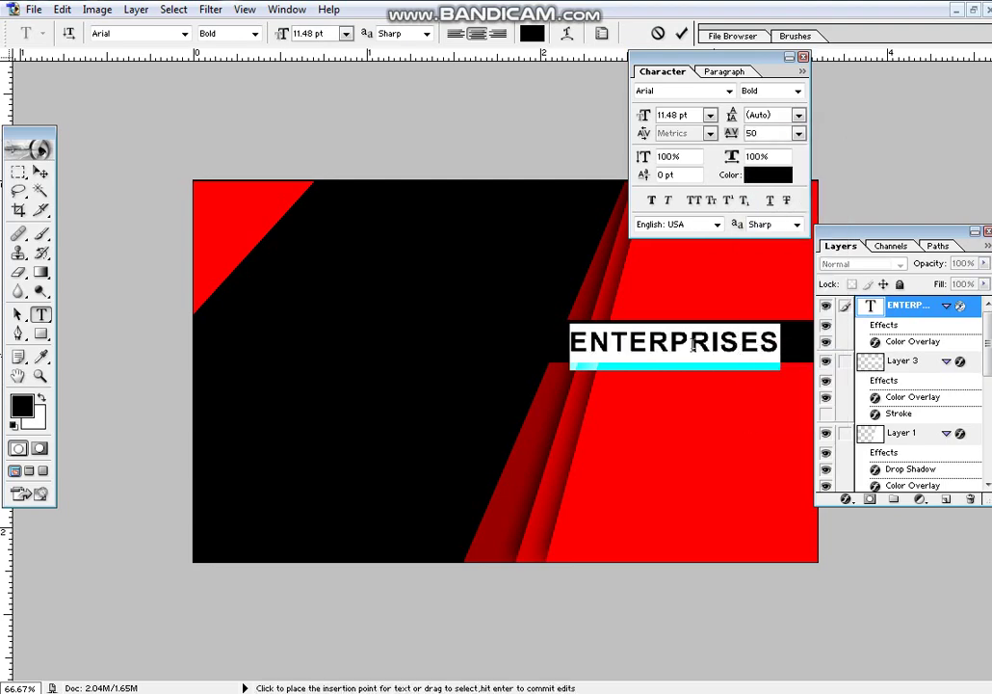
{"action": "left_click", "coordinate": [40, 172]}
{"action": "left_click_drag", "start_coordinate": [636, 359], "coordinate": [647, 356]}
Set the tracking of the ENTERPRISES text to 75.
{"action": "key", "text": "t"}
{"action": "left_click", "coordinate": [652, 354]}
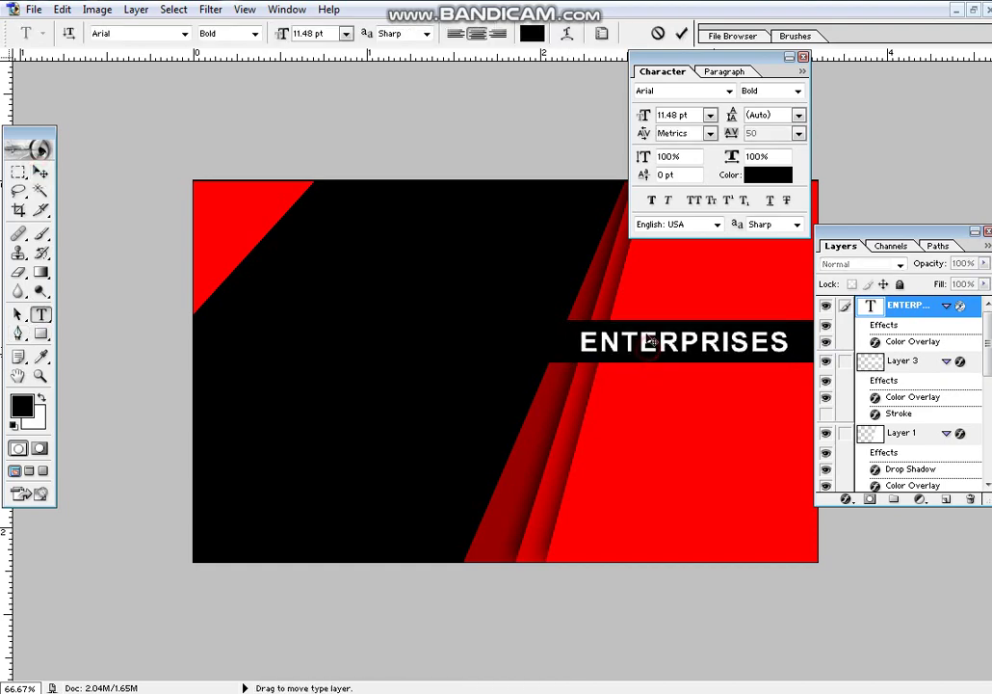
{"action": "key", "text": "ctrl+a"}
{"action": "key", "text": "BackSpace"}
{"action": "key", "text": "BackSpace"}
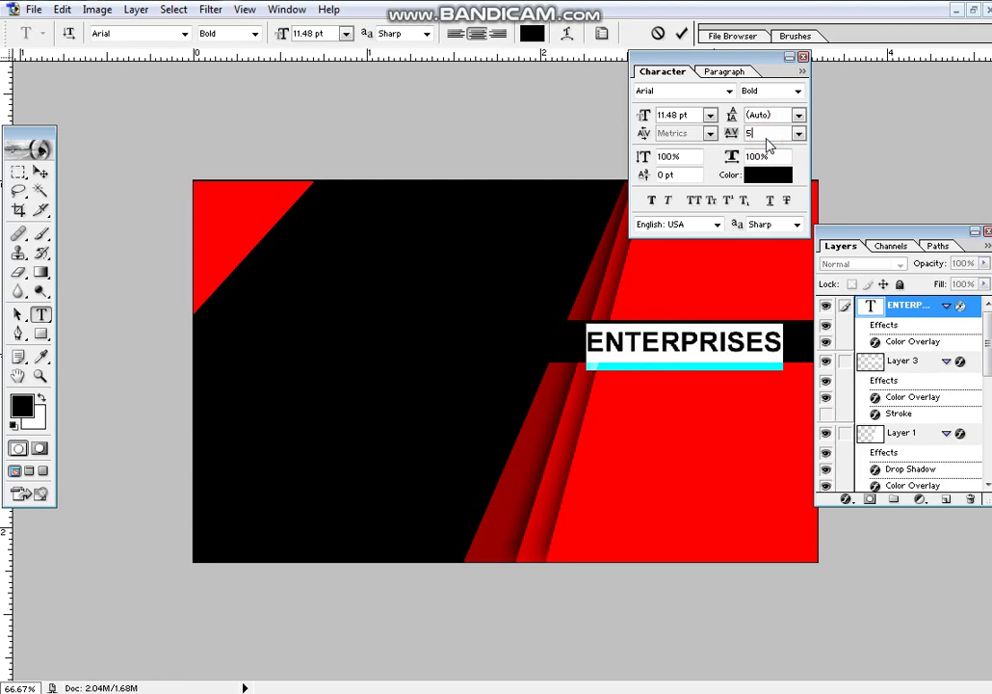
{"action": "type", "text": "75"}
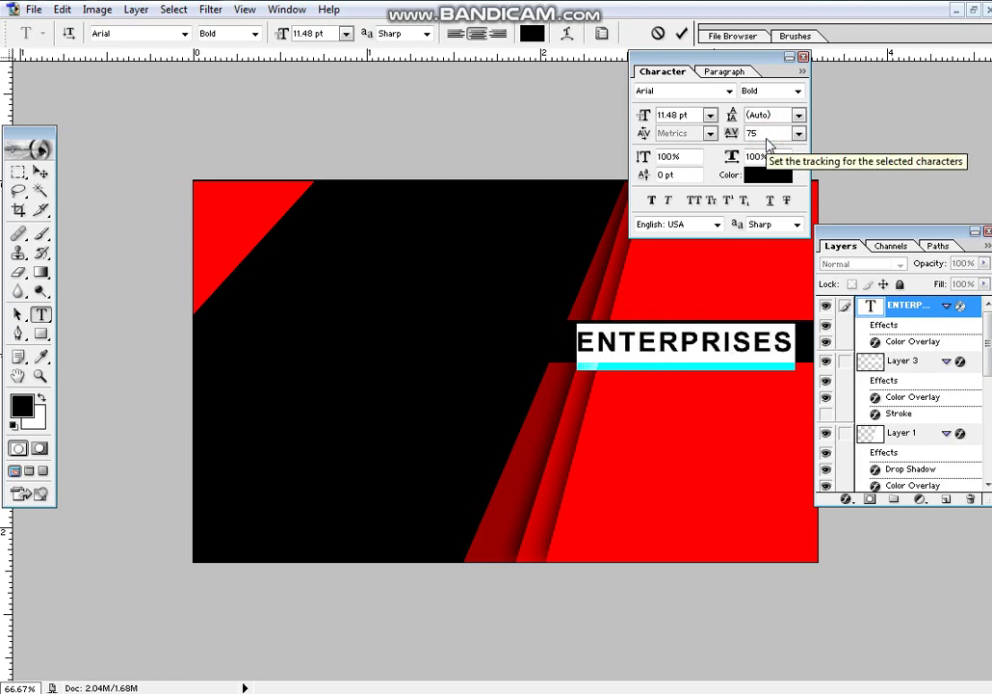
{"action": "left_click", "coordinate": [40, 172]}
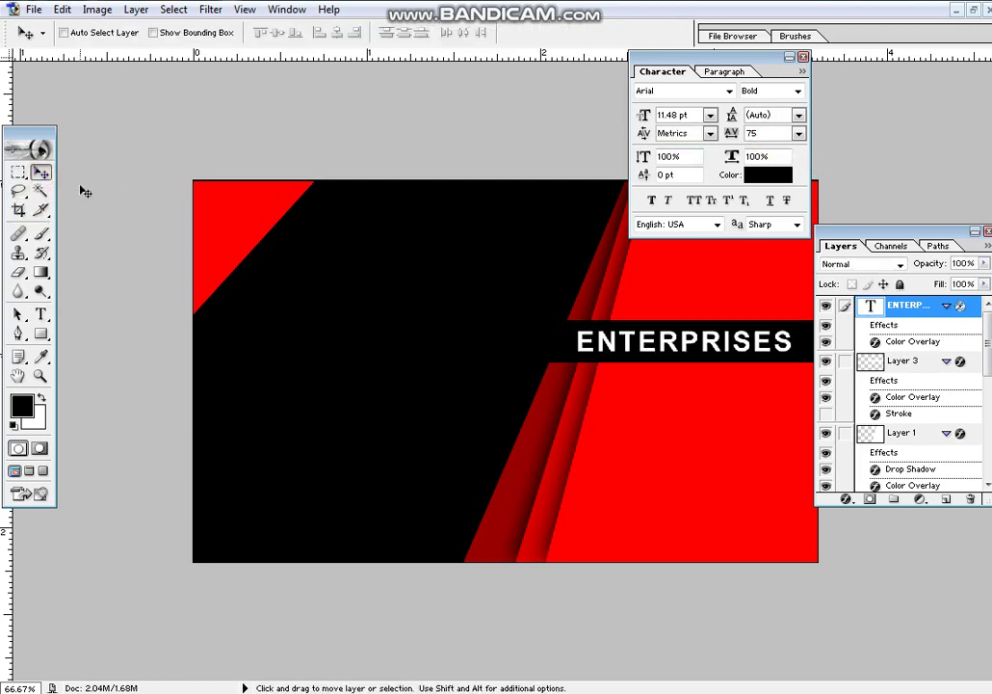
Add the text dc on a new text layer in the middle of the black area and set its font to Agency FB.
{"action": "key", "text": "t"}
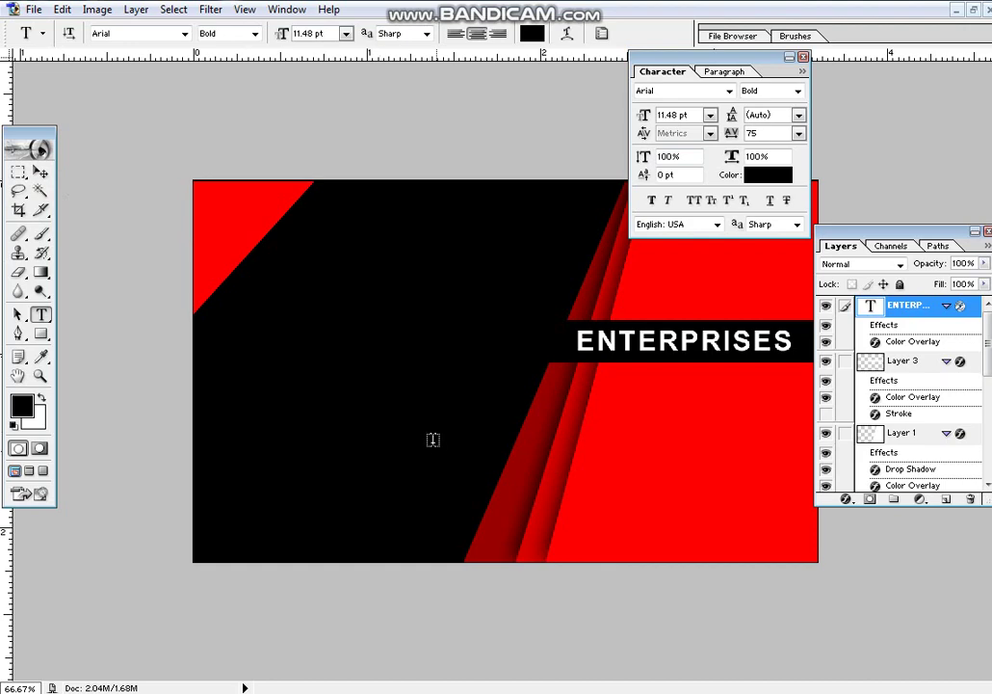
{"action": "left_click", "coordinate": [381, 349]}
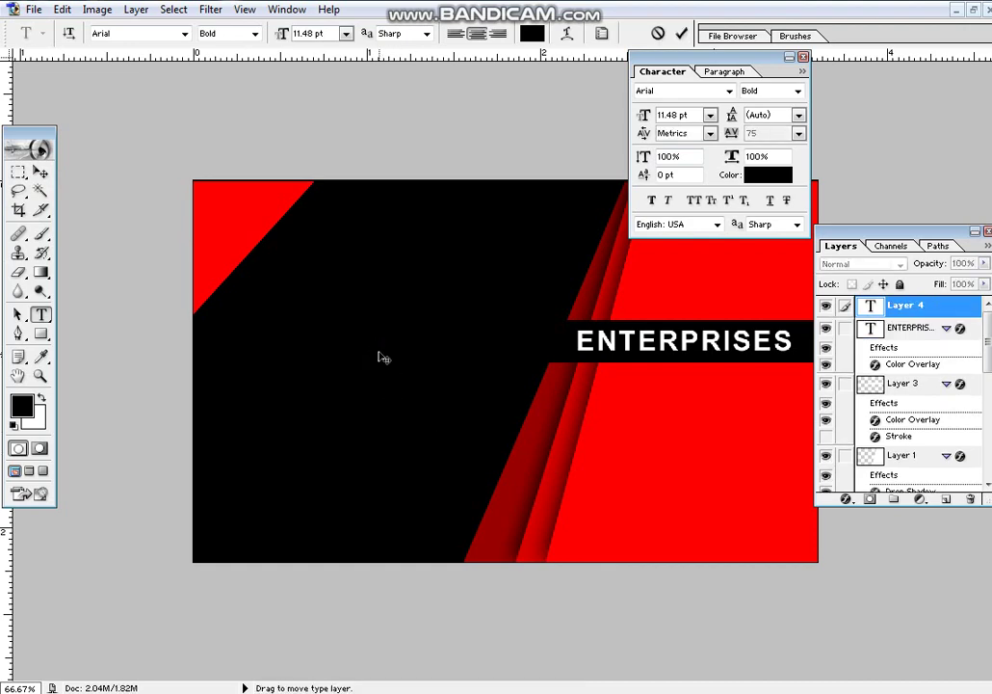
{"action": "key", "text": "ctrl+a"}
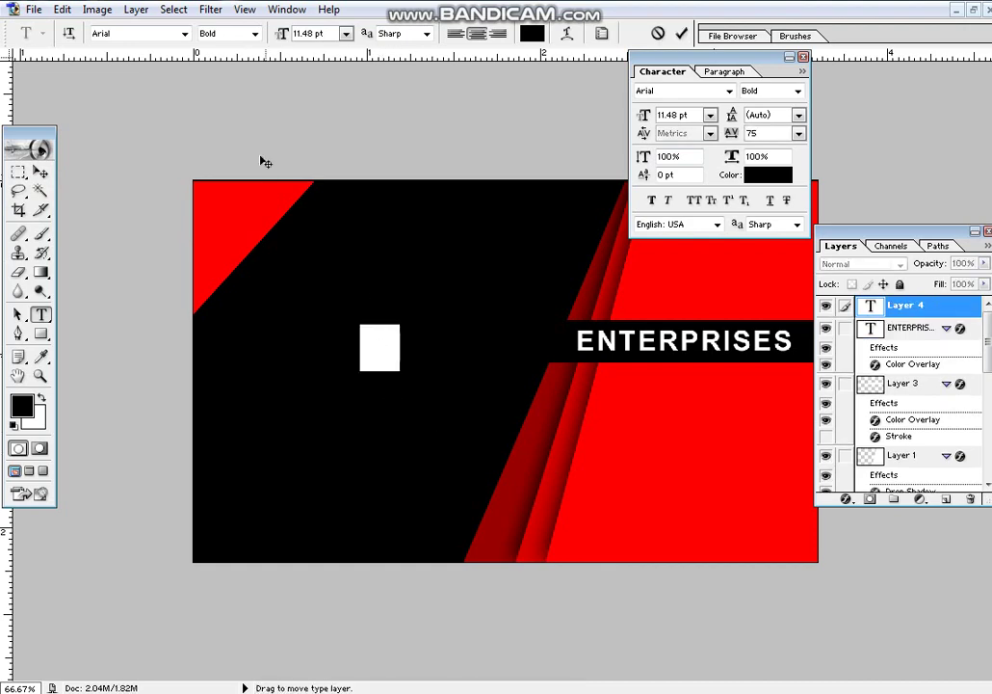
{"action": "left_click", "coordinate": [117, 37]}
{"action": "type", "text": "R"}
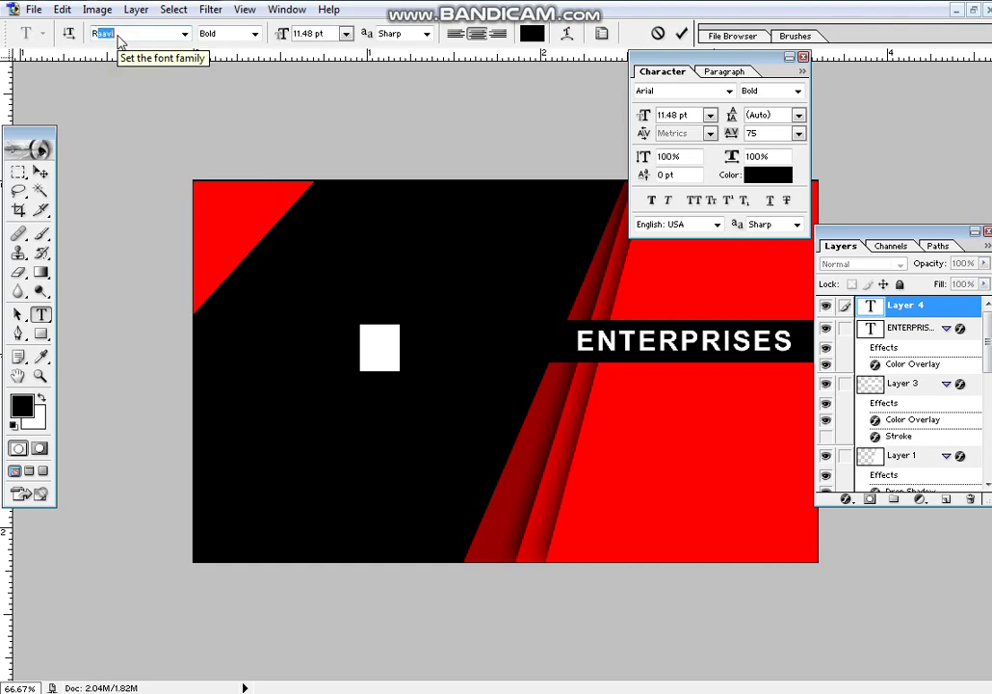
{"action": "type", "text": "A"}
{"action": "type", "text": "R"}
{"action": "type", "text": "A"}
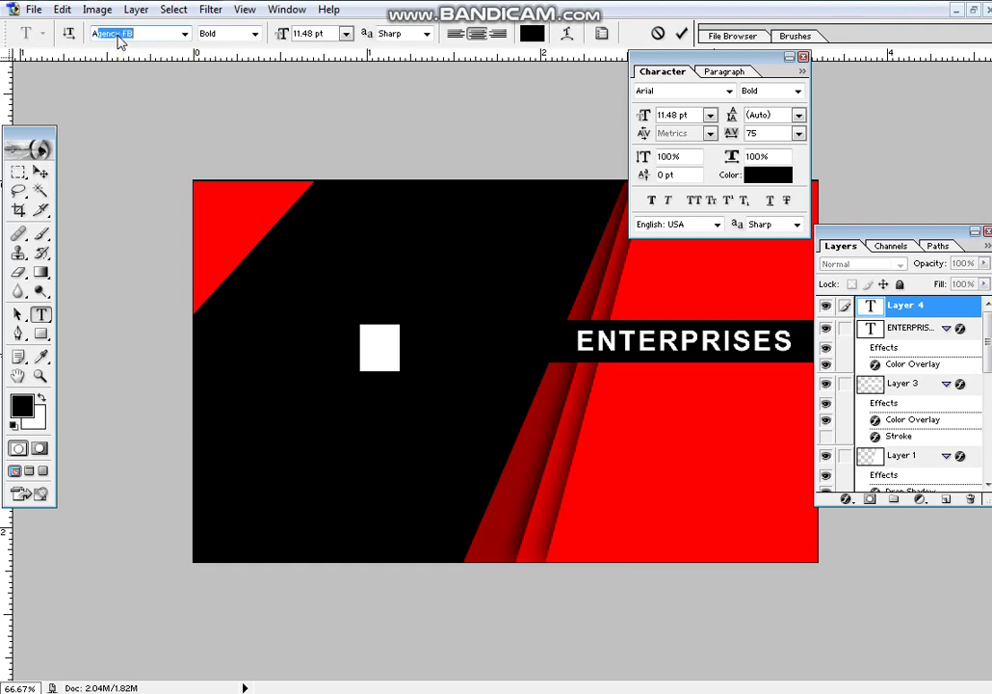
{"action": "key", "text": "Return"}
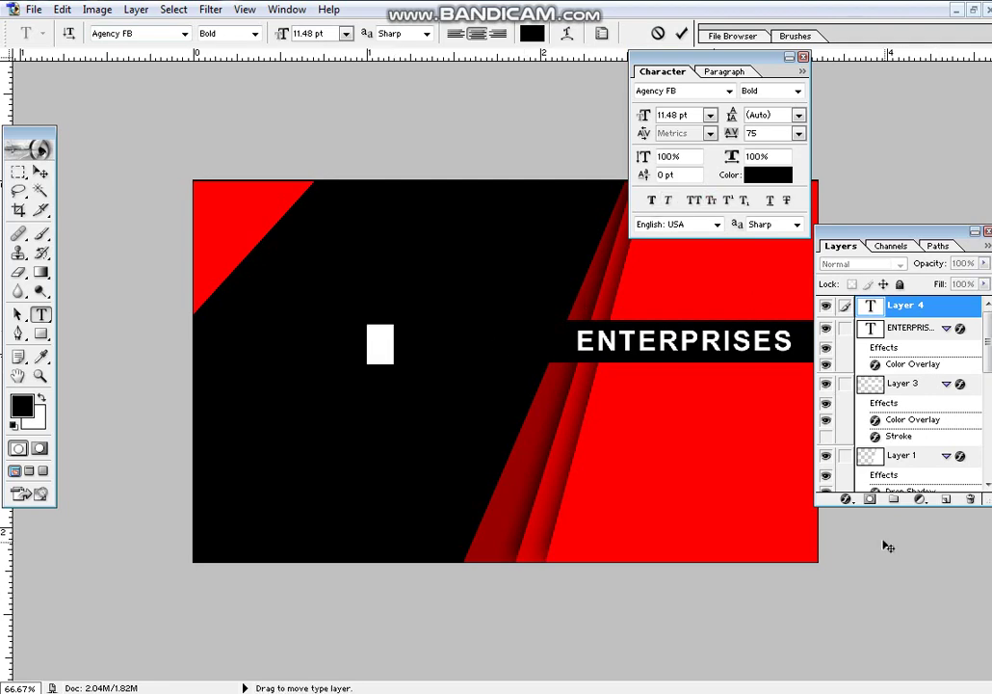
Apply a white (FFFFFF) Color Overlay at 100% opacity to the dc text layer.
{"action": "left_click", "coordinate": [844, 499]}
{"action": "key", "text": "Escape"}
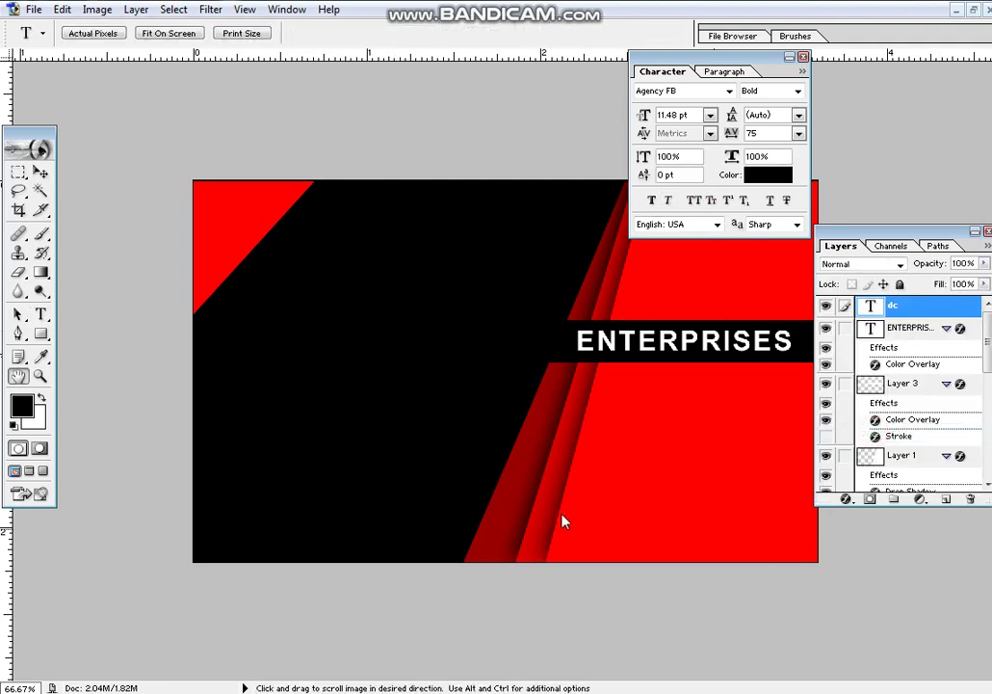
{"action": "left_click", "coordinate": [357, 396]}
{"action": "left_click", "coordinate": [584, 296]}
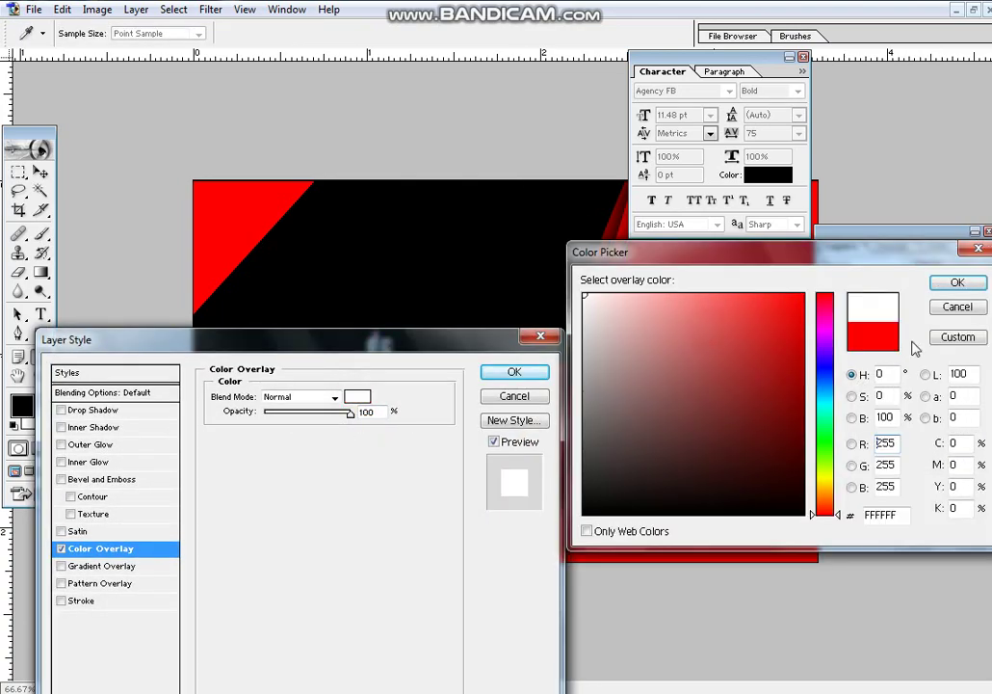
{"action": "left_click", "coordinate": [957, 284]}
{"action": "left_click", "coordinate": [513, 372]}
Place the dc text directly before ENTERPRISES at the start of the bar and enlarge it to 23.92 pt.
{"action": "left_click", "coordinate": [393, 349]}
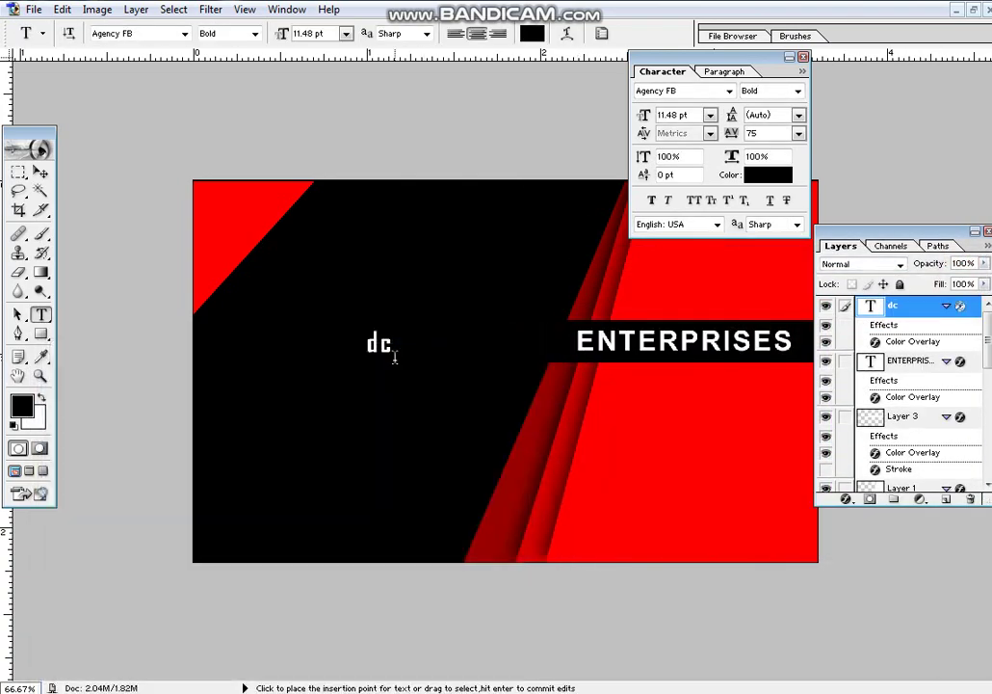
{"action": "left_click_drag", "start_coordinate": [395, 347], "coordinate": [528, 358]}
{"action": "left_click", "coordinate": [40, 171]}
{"action": "key", "text": "ctrl+t"}
{"action": "key", "text": "Return"}
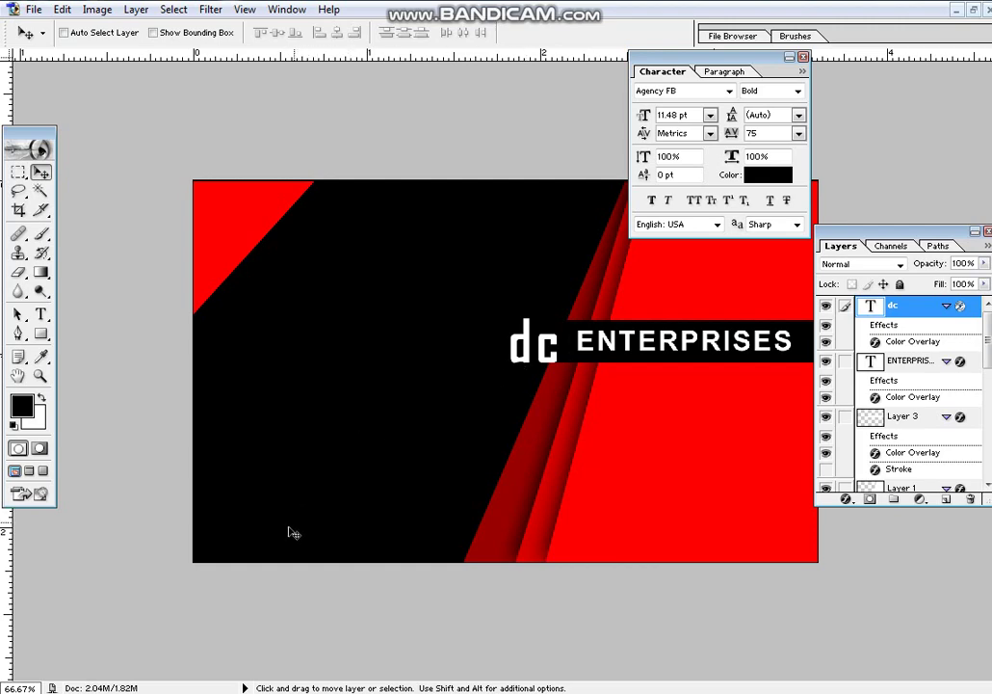
Add the text Cont: on a new text layer near the card's lower-left corner and open its Color Overlay colour for editing.
{"action": "key", "text": "t"}
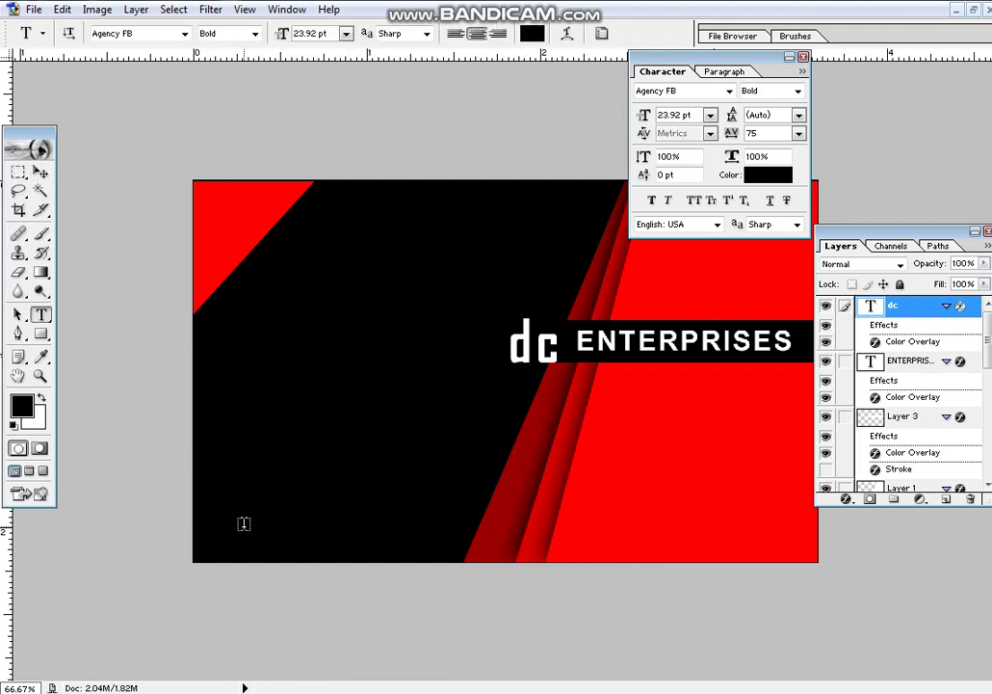
{"action": "left_click", "coordinate": [244, 523]}
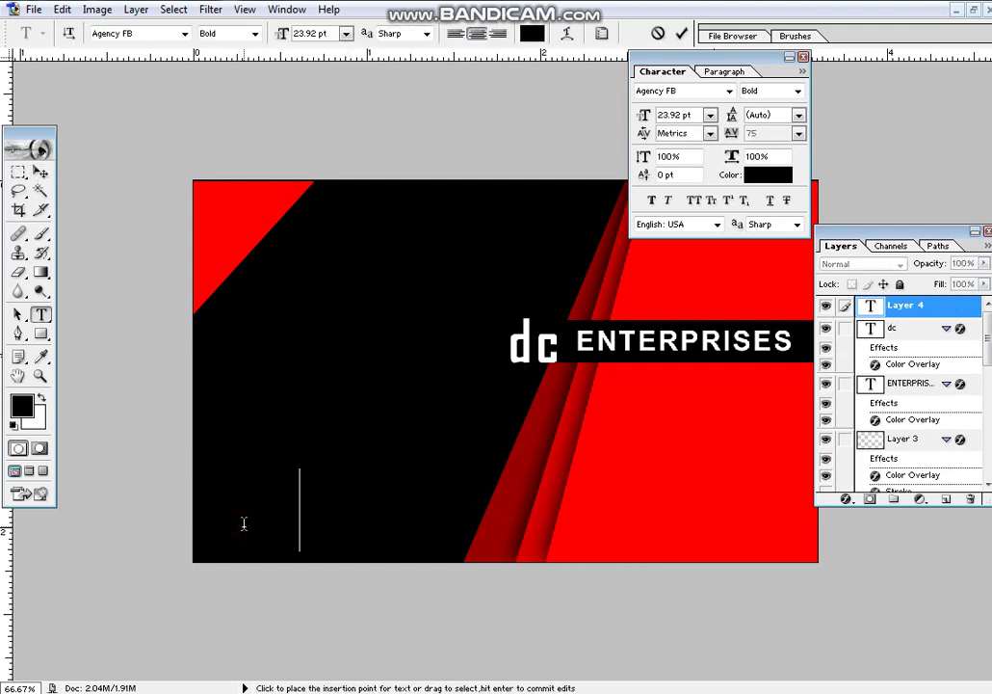
{"action": "left_click", "coordinate": [846, 499]}
{"action": "left_click", "coordinate": [879, 429]}
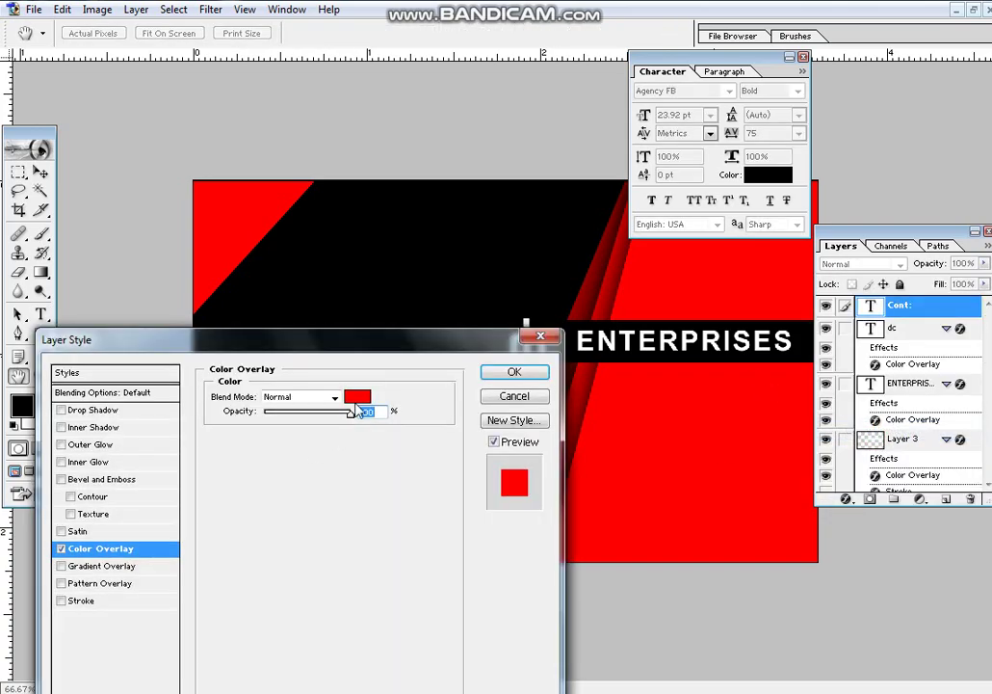
{"action": "left_click", "coordinate": [358, 396]}
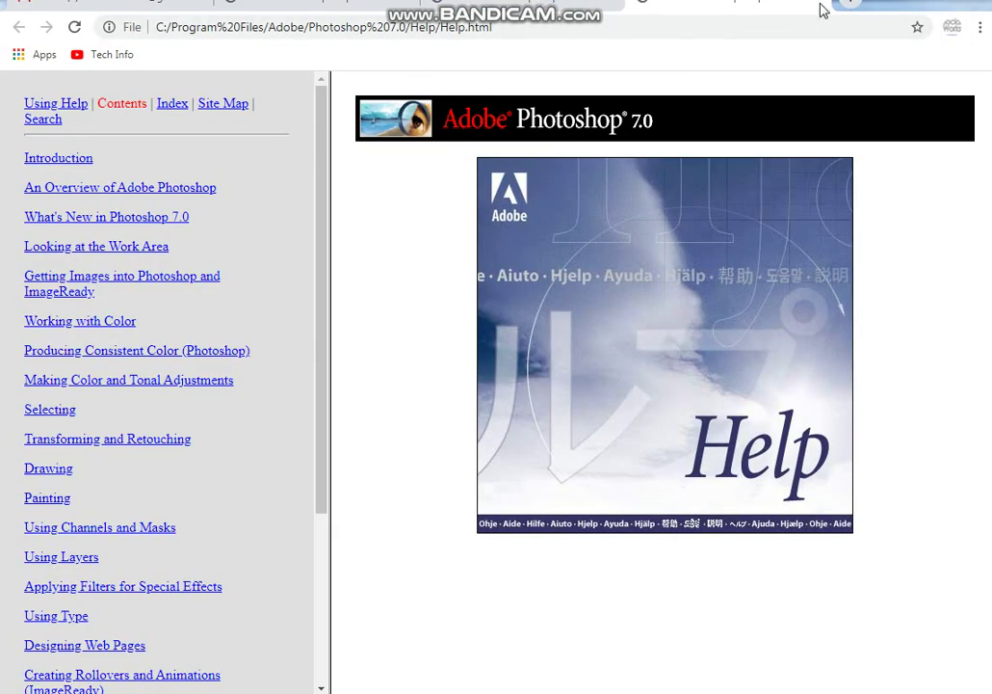
{"action": "left_click", "coordinate": [820, 5]}
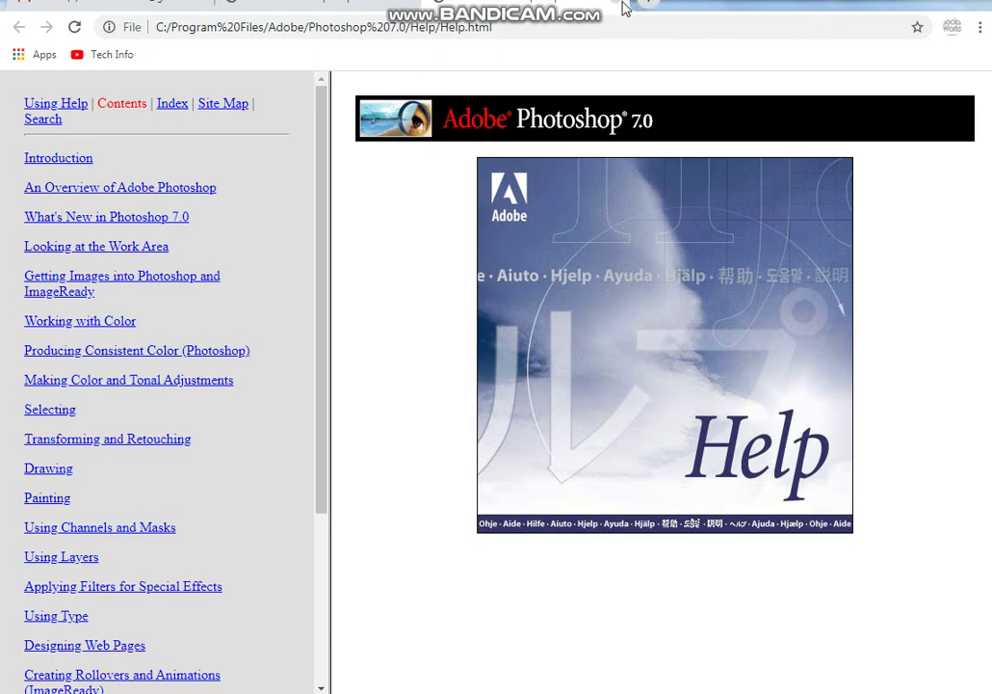
{"action": "key", "text": "F5"}
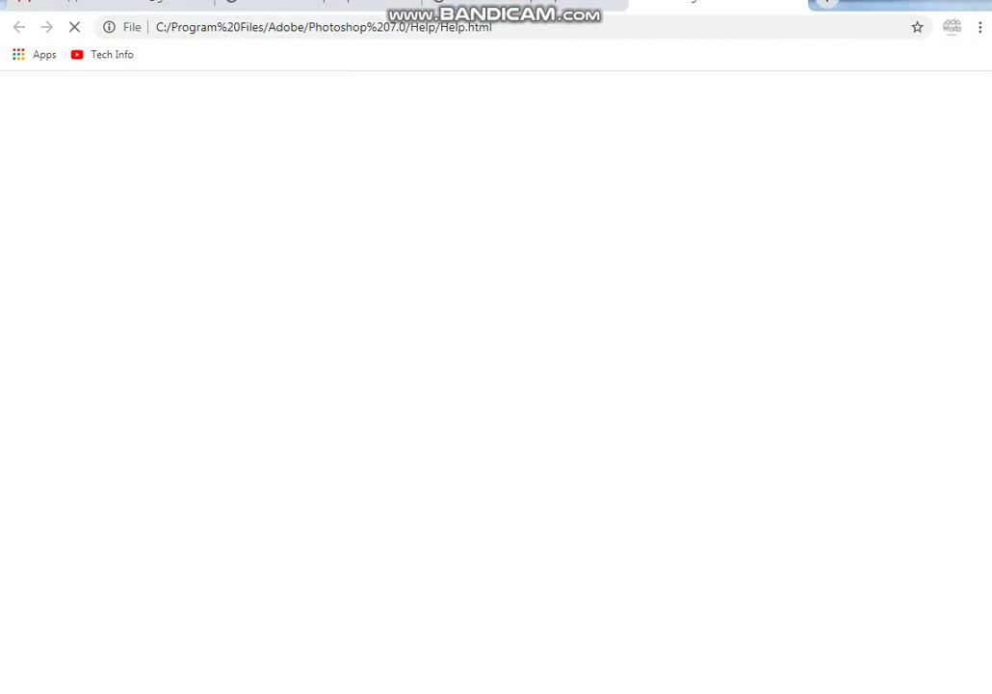